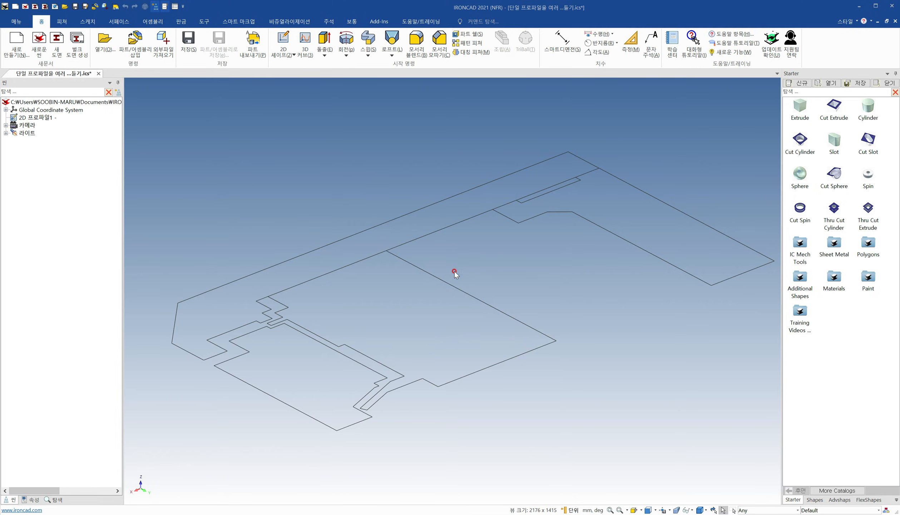
- Open the existing 2D profile in the scene for sketch editing
left_click(461, 288)
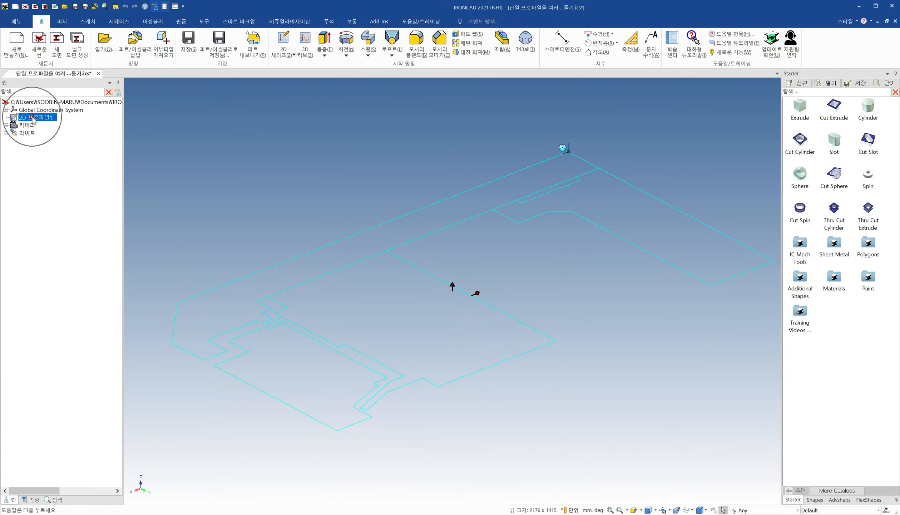
right_click(525, 325)
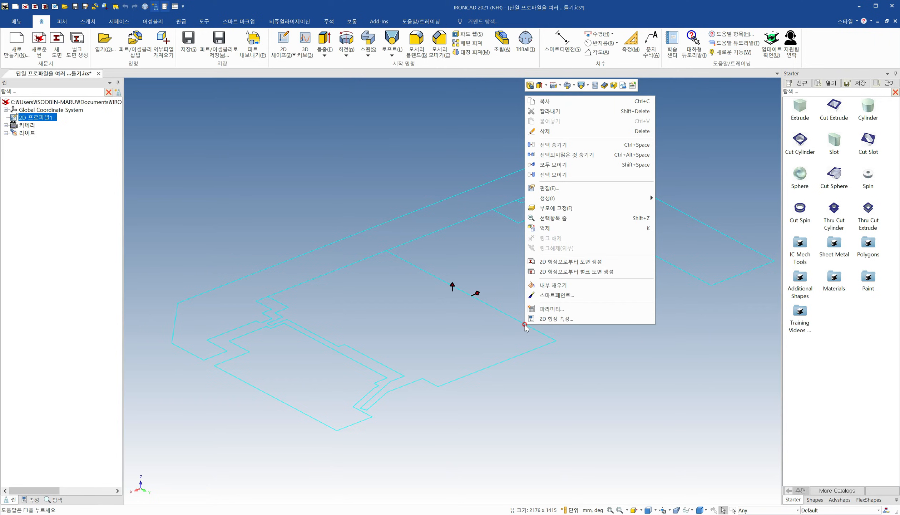
mouse_move(608, 195)
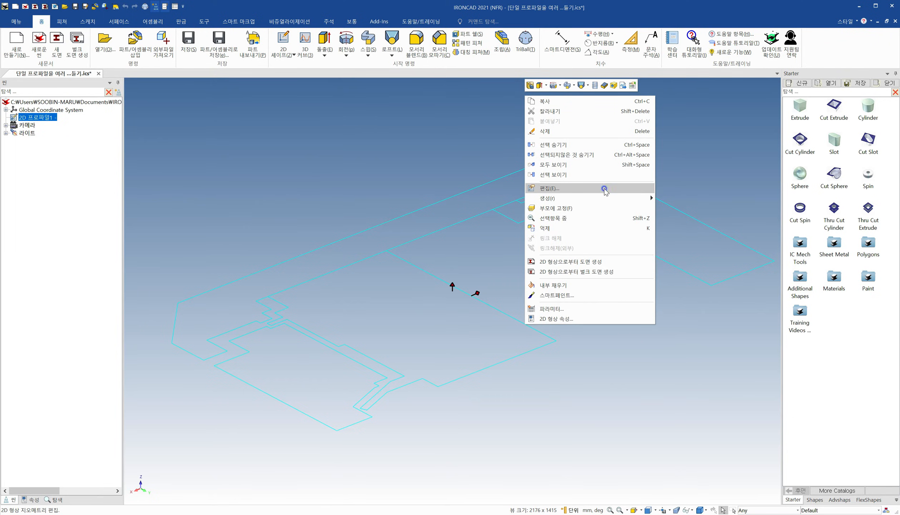
left_click(607, 192)
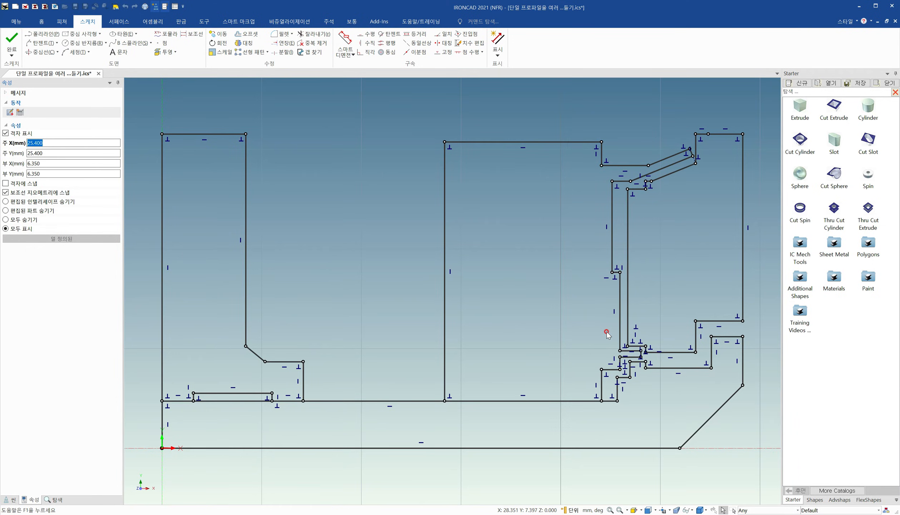
mouse_move(349, 307)
middle_mouse_down("shift")
mouse_move(337, 312)
mouse_move(350, 321)
middle_mouse_up("shift")
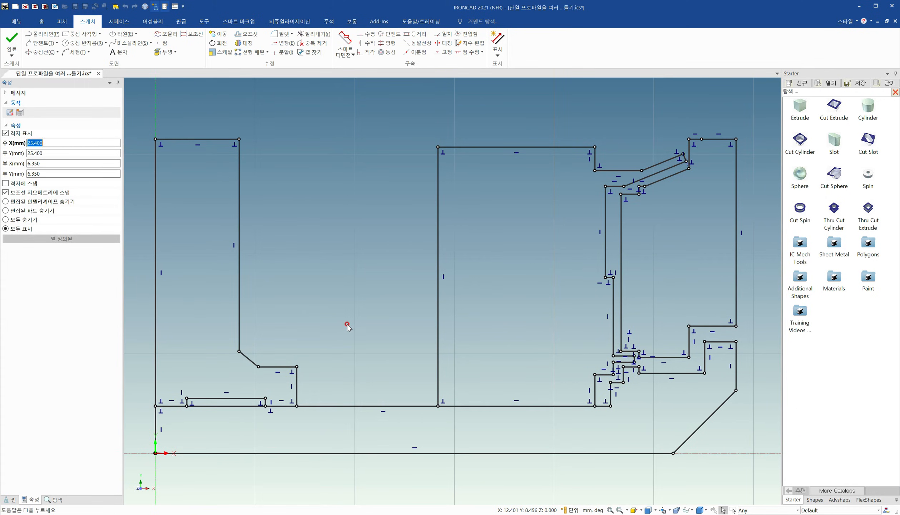
- Try selecting the leftmost L-shaped outline edge by edge and as a connected chain, and clear the selection
left_click(239, 226)
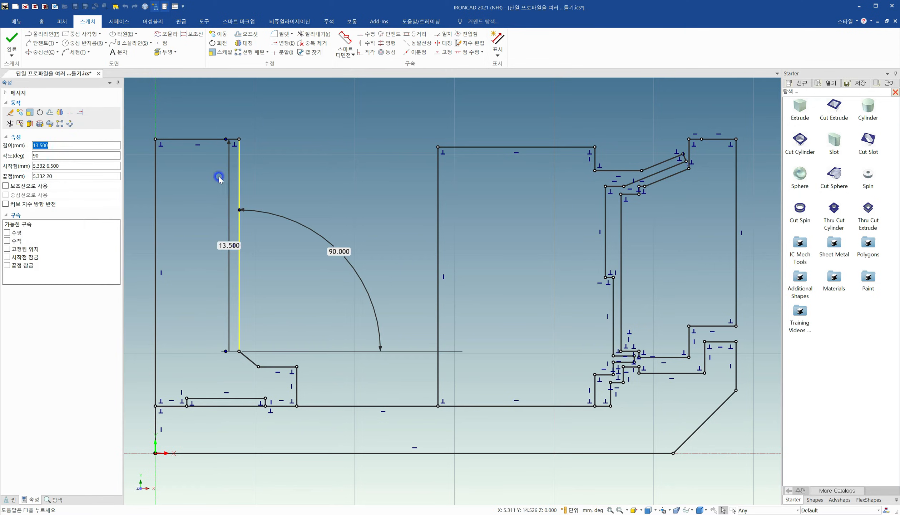
left_click(210, 139, "shift")
left_click(154, 291, "shift")
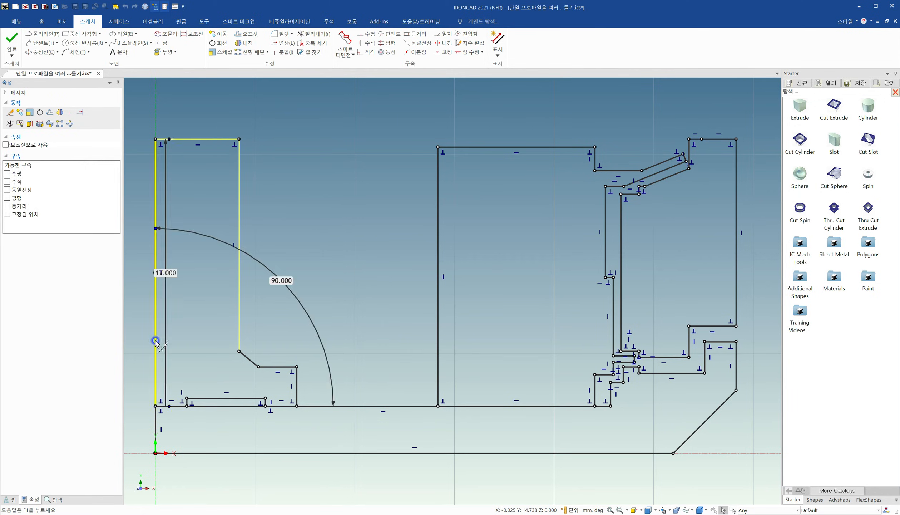
left_click(279, 212)
left_click(241, 194)
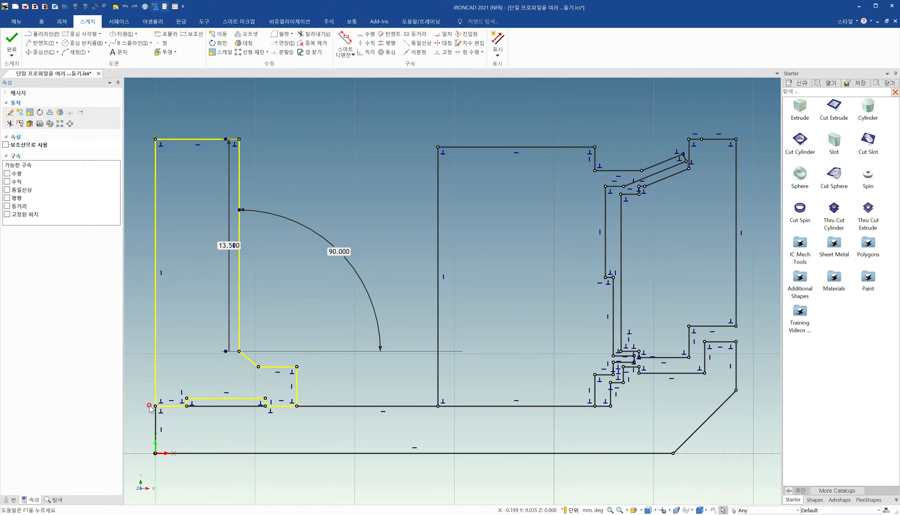
left_click(211, 403)
left_click(268, 211)
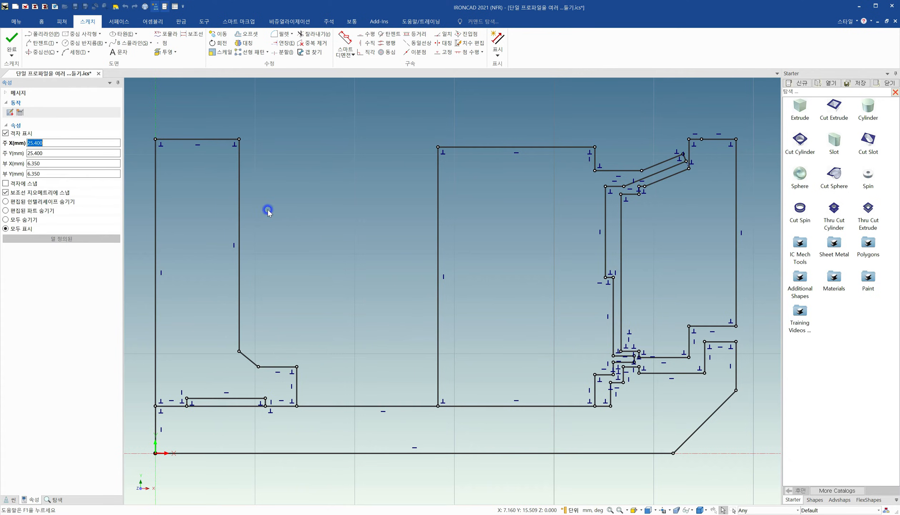
- Disconnect the lines at the upper-right corner of the leftmost L-shaped outline
middle_click_drag(271, 191, 415, 261)
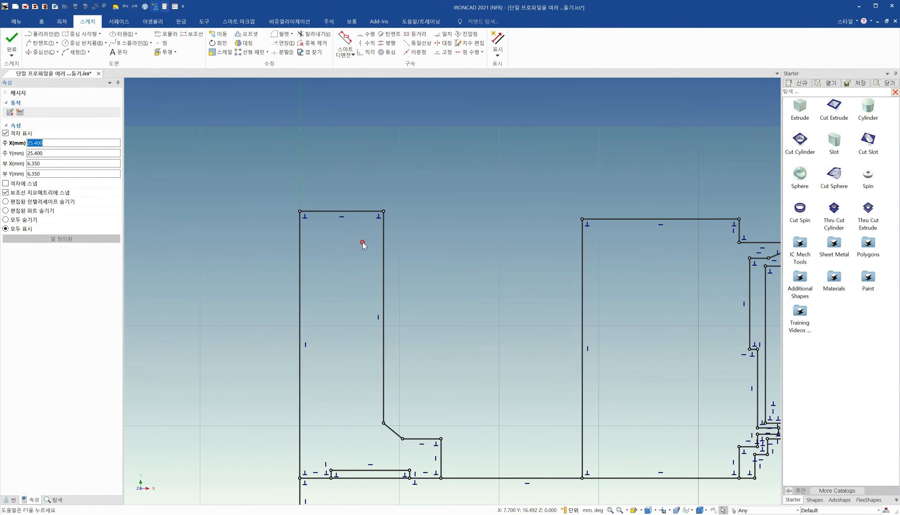
scroll(359, 235, "down", 2)
scroll(434, 269, "up", 3)
scroll(474, 314, "up", 4)
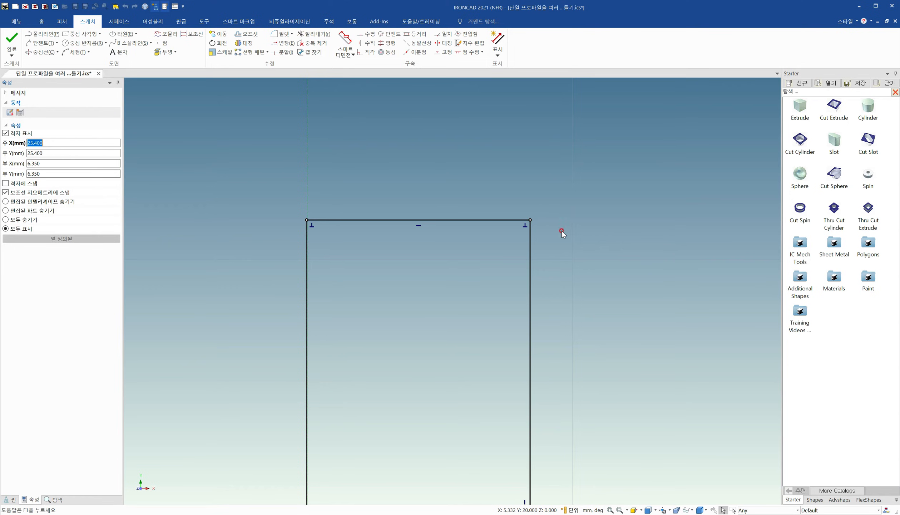
key("ctrl")
key("ctrl")
left_click(530, 219)
right_click(530, 219)
left_click(563, 236)
- Test the chain selection from the outline's top edge and disconnect the outline's upper-left corner as well
key("ctrl")
key("ctrl")
left_click(488, 220)
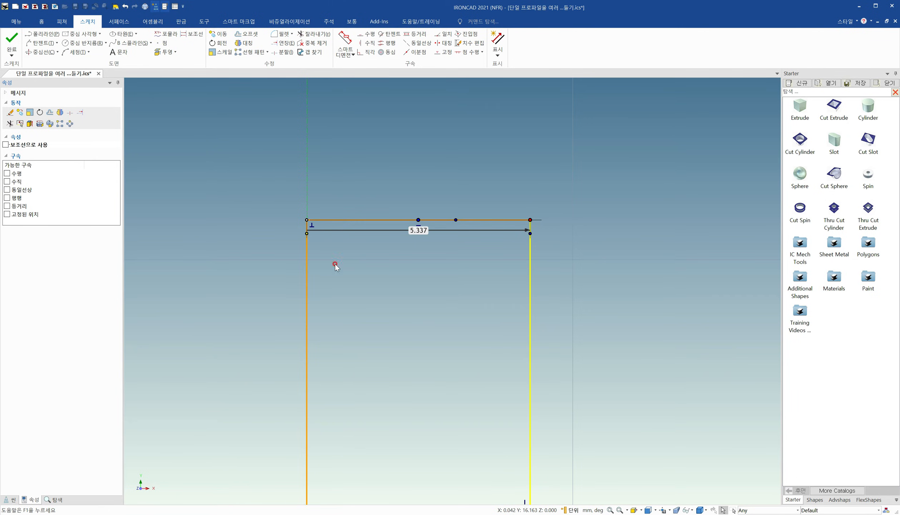
left_click(371, 272)
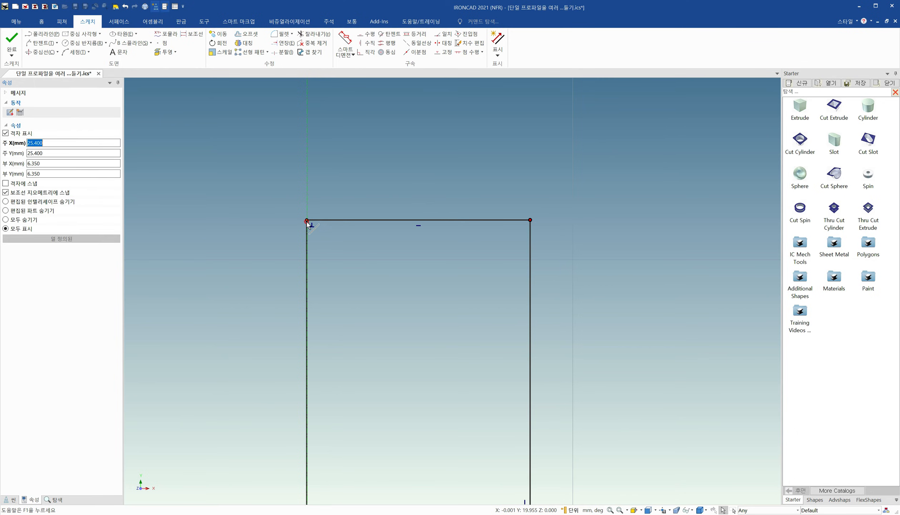
right_click(307, 220)
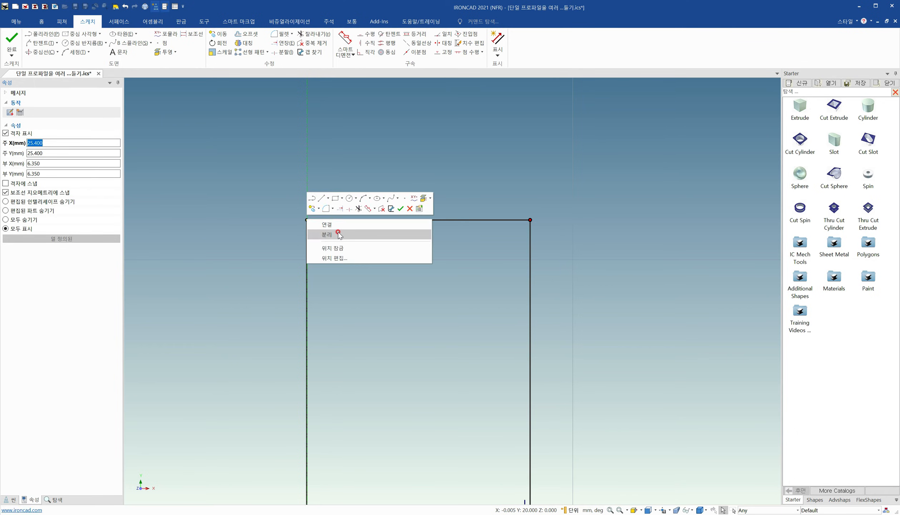
left_click(327, 234)
- Check which edges of the L-shaped outline are chain-selected with its top edge disconnected at both corners
left_click(408, 220)
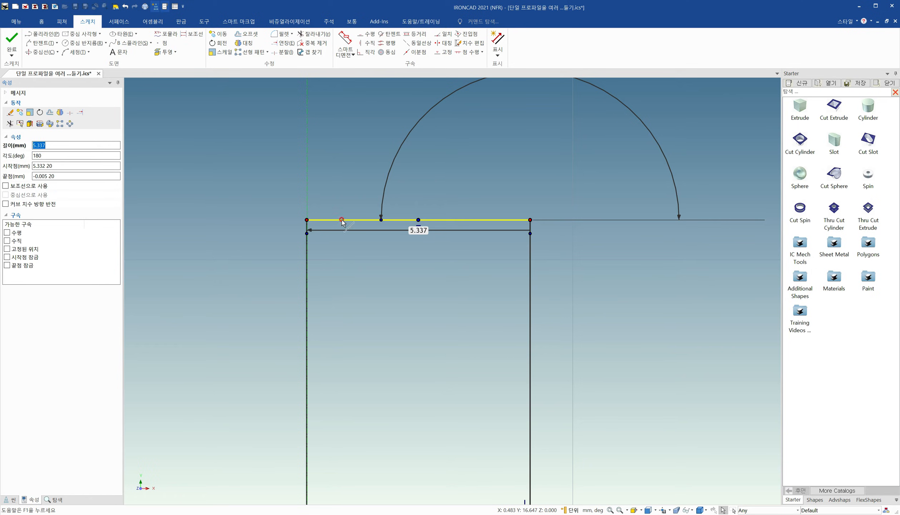
scroll(376, 335, "up", 3)
scroll(382, 321, "down", 6)
scroll(497, 387, "down", 2)
middle_click_drag(535, 355, 474, 272, "shift")
left_click(458, 273)
left_click(443, 292)
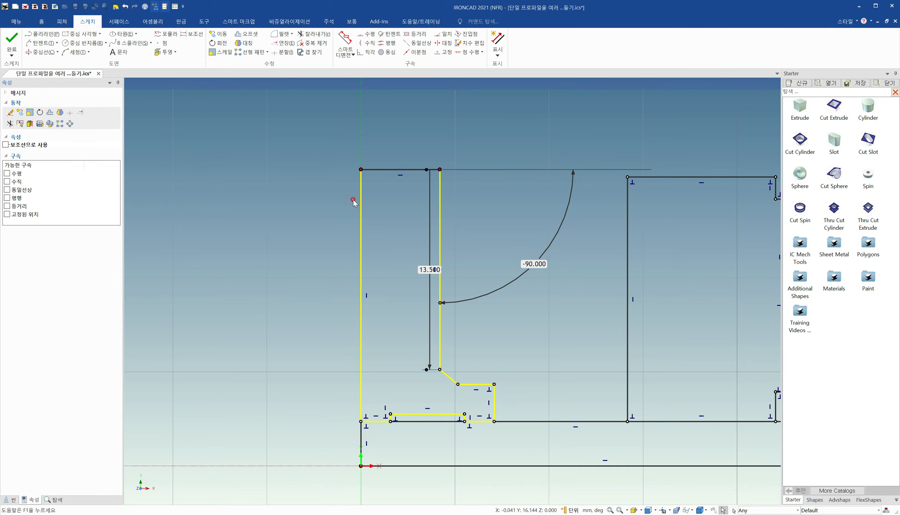
left_click(500, 229)
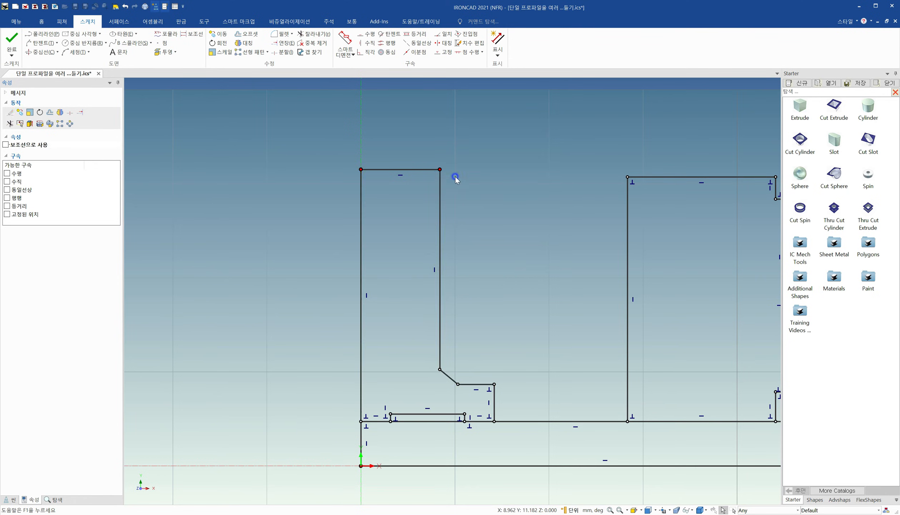
- Reconnect the lines at both upper corners of the leftmost L-shaped outline
scroll(431, 176, "up", 3)
scroll(389, 368, "up", 2)
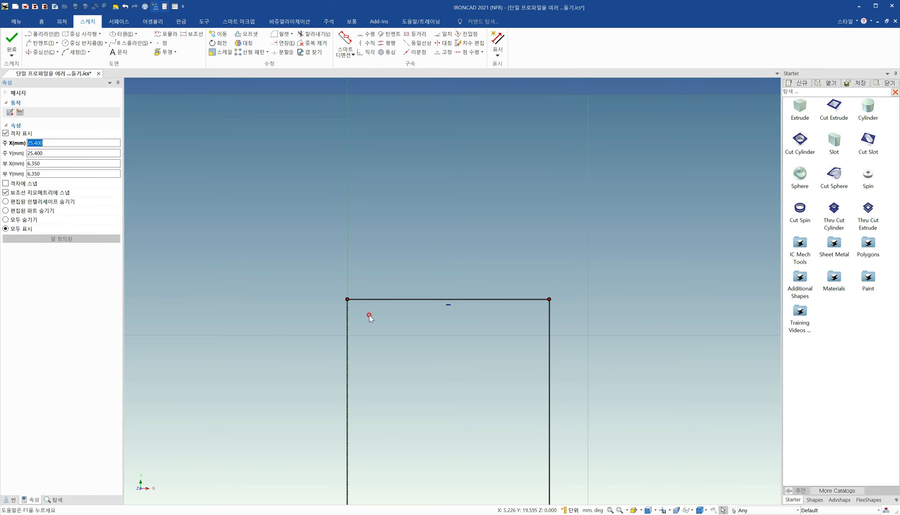
right_click(348, 299)
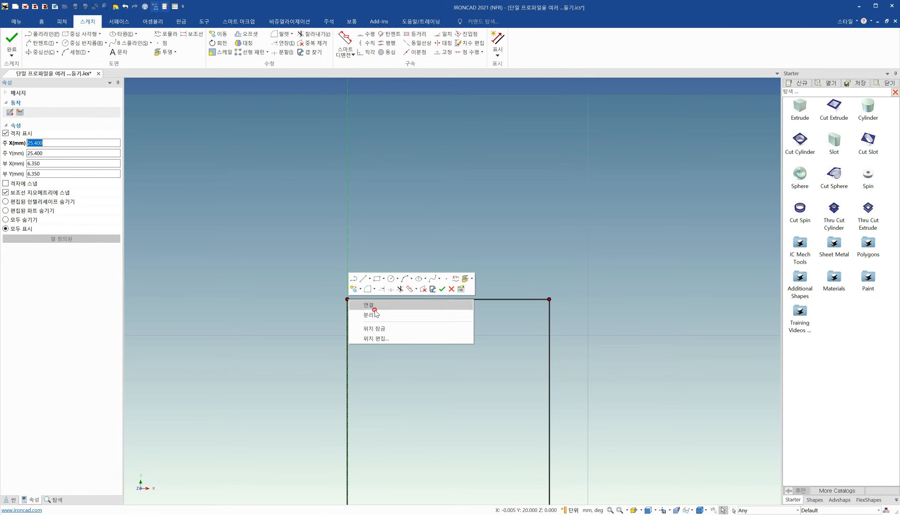
left_click(388, 306)
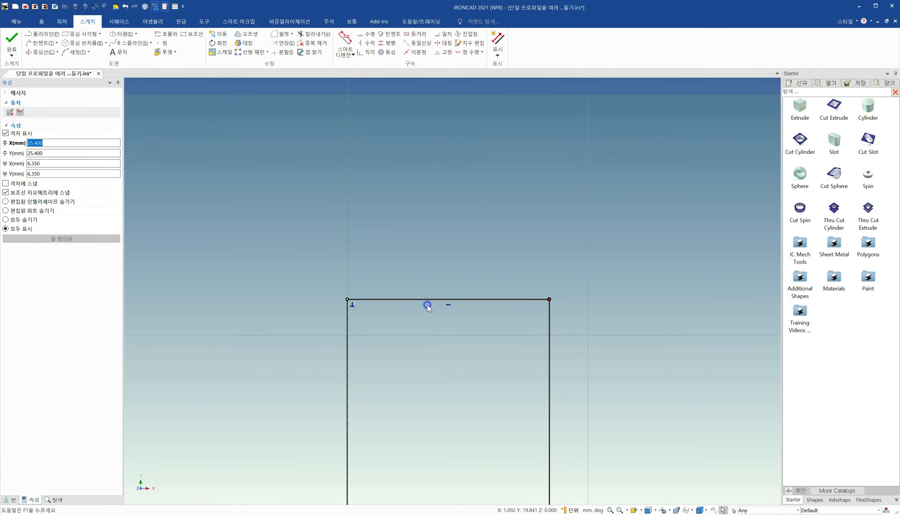
right_click(550, 299)
left_click(576, 304)
- Select the whole connected L-shaped outline and start an extrusion from it
scroll(439, 381, "down", 5)
middle_click_drag(522, 405, 410, 241, "shift")
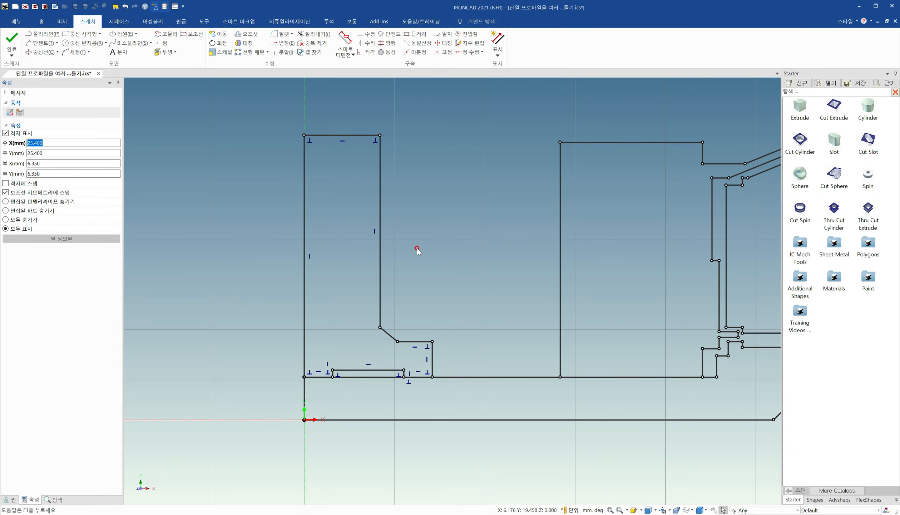
left_click(380, 263)
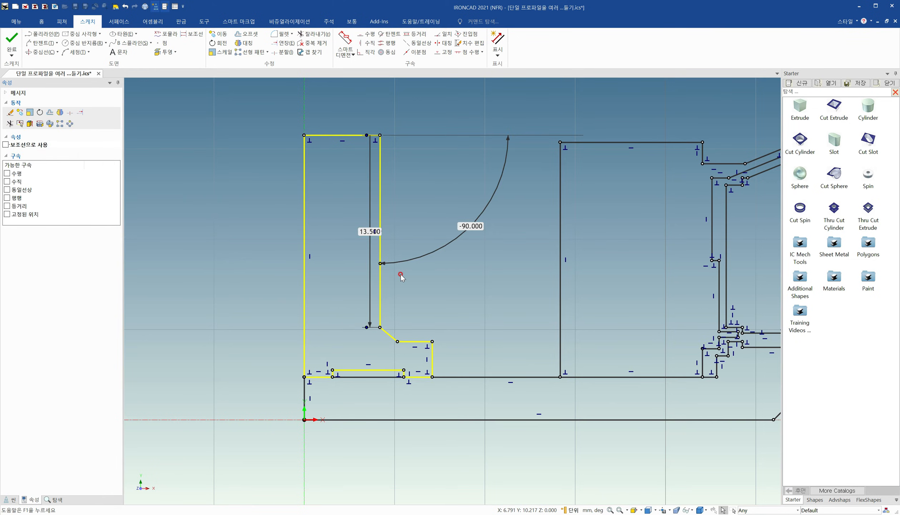
right_click(415, 286)
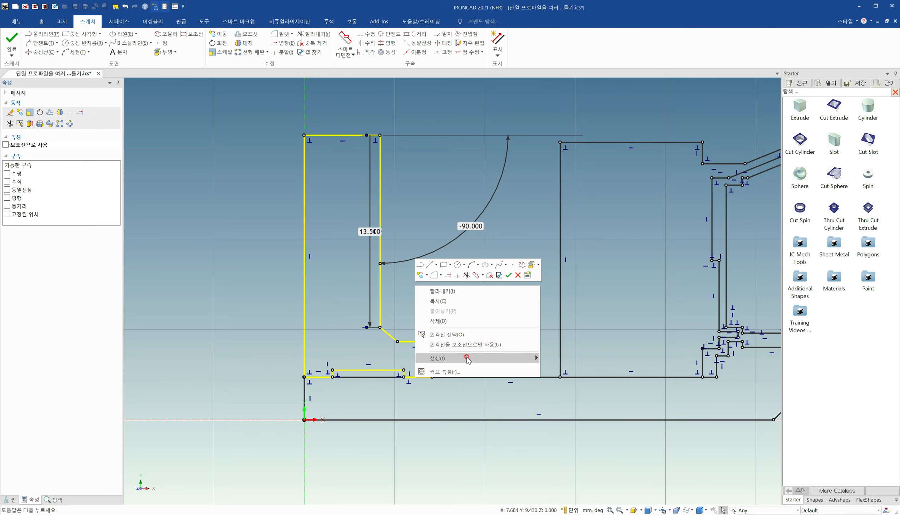
mouse_move(467, 359)
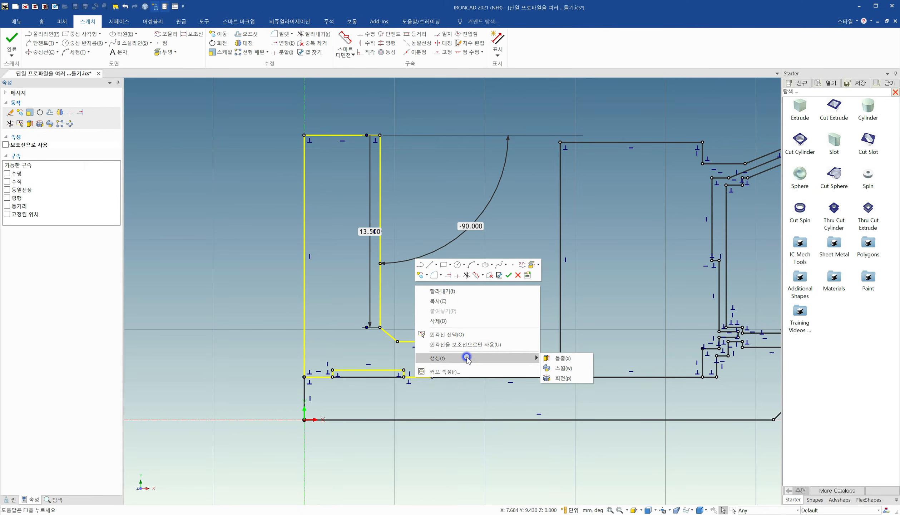
left_click(559, 358)
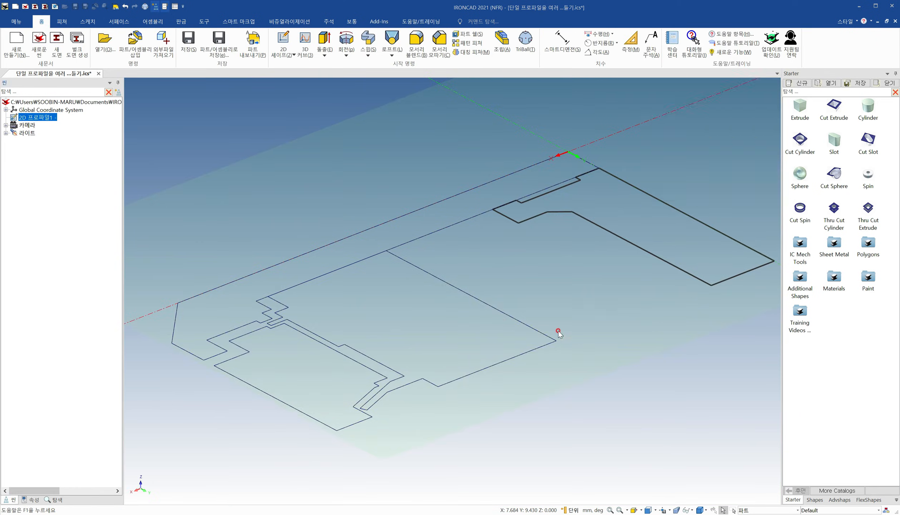
- Extrude the L-shaped outline as a new solid part with a distance of 25 mm, without the mid-plane option
middle_click_drag(604, 289, 469, 322, "shift")
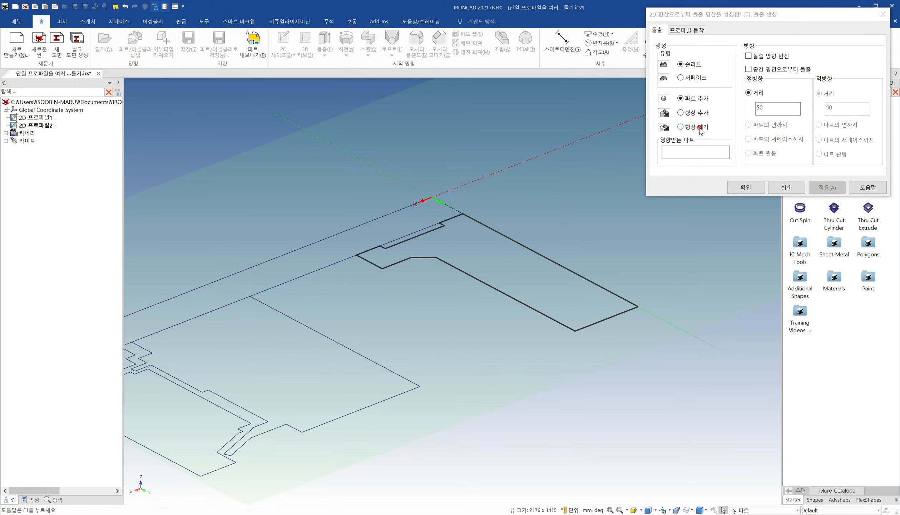
double_click(772, 109)
middle_click_drag(541, 155, 447, 341)
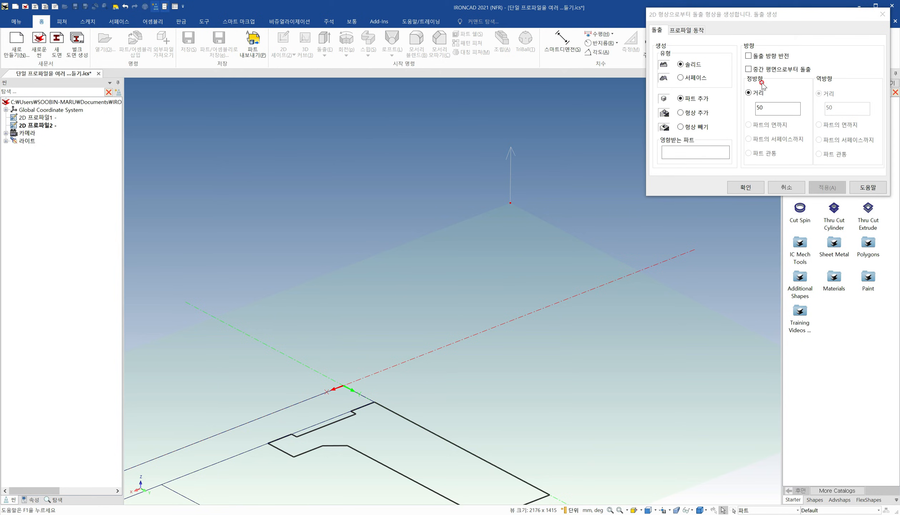
left_click(805, 69)
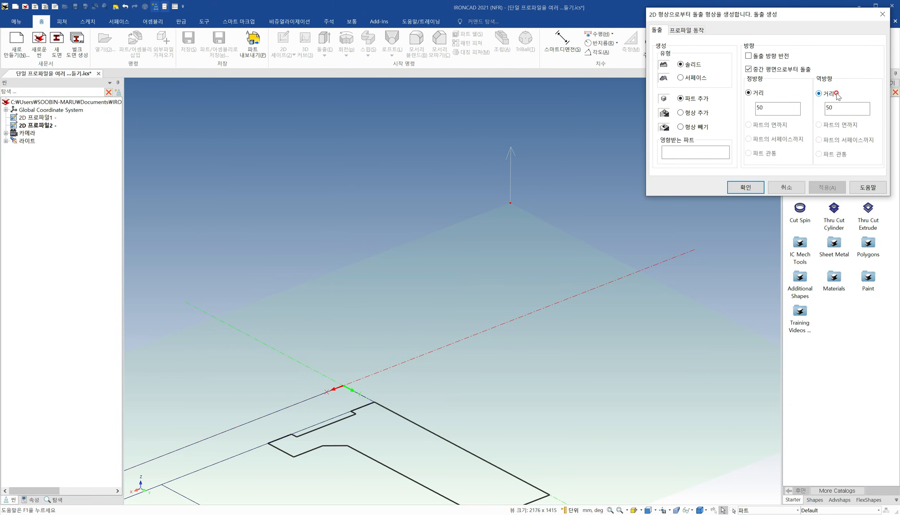
left_click(780, 70)
double_click(776, 108)
type("85")
left_click(742, 184)
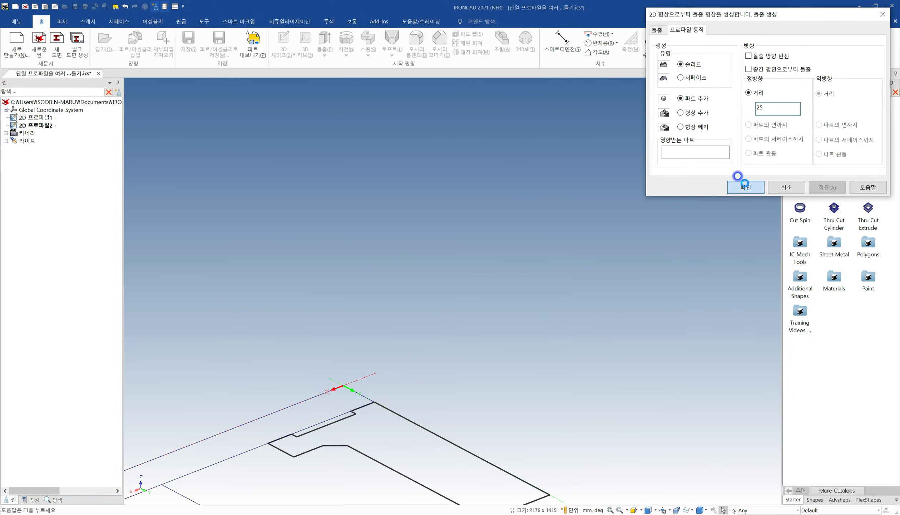
left_click(633, 294)
key("F8")
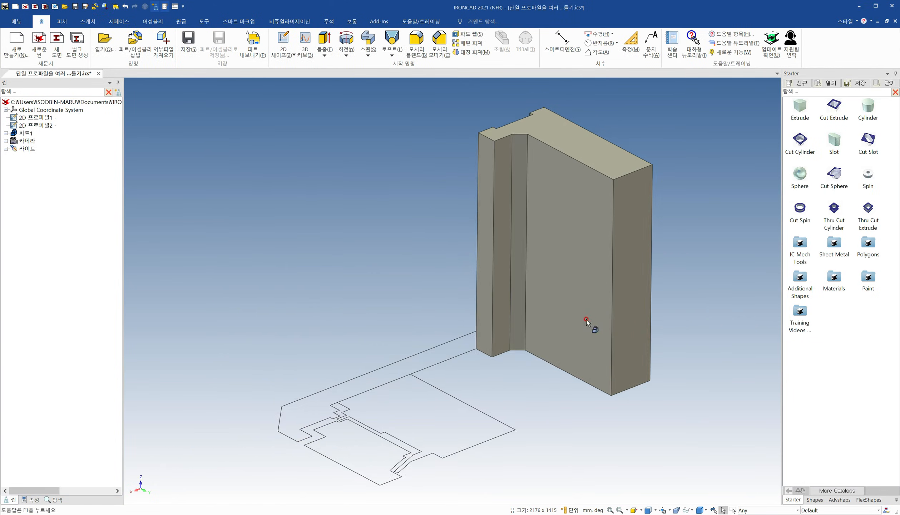
middle_click_drag(590, 316, 571, 299, "shift")
- Reopen the original 2D profile beside the extruded part for sketch editing
left_click(502, 288)
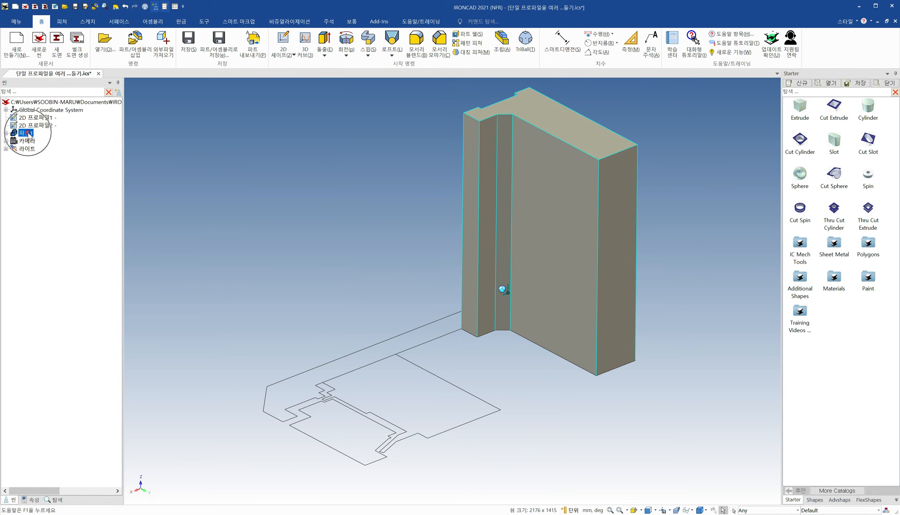
left_click(391, 398)
left_click(392, 413)
left_click(414, 363)
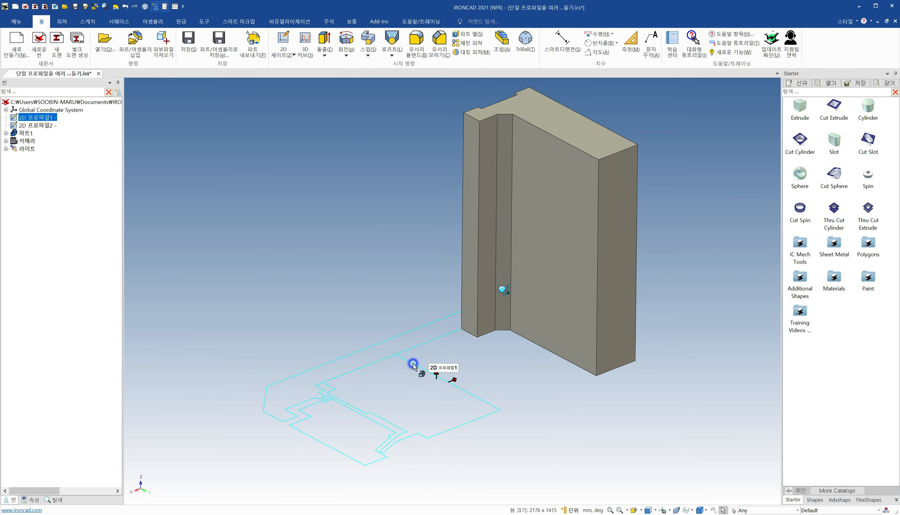
double_click(413, 363)
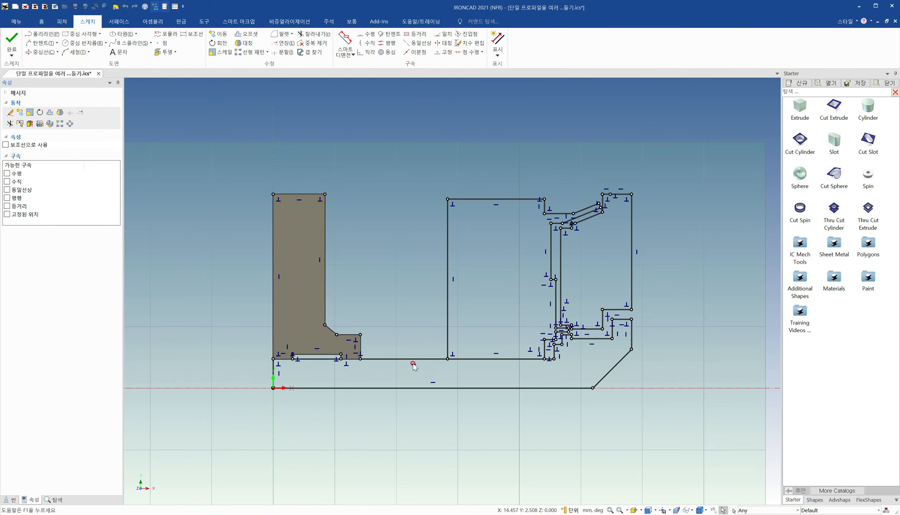
- Select the whole connected middle outline with the stepped edge and extrude it as a new solid part
left_click(448, 260)
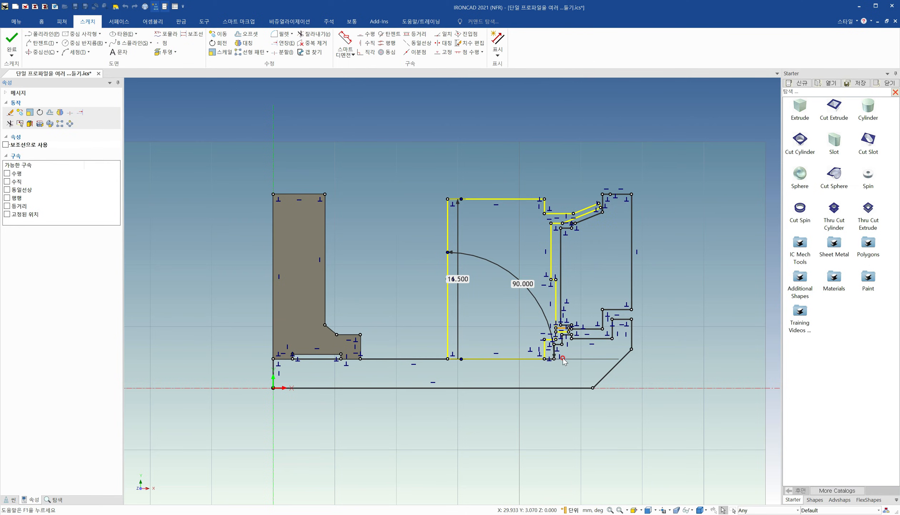
middle_click_drag(534, 326, 494, 340, "shift")
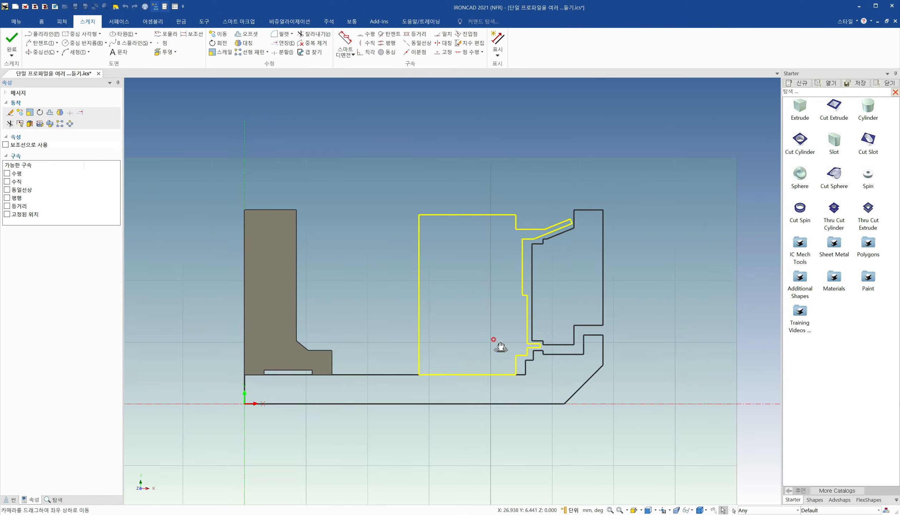
right_click(420, 254)
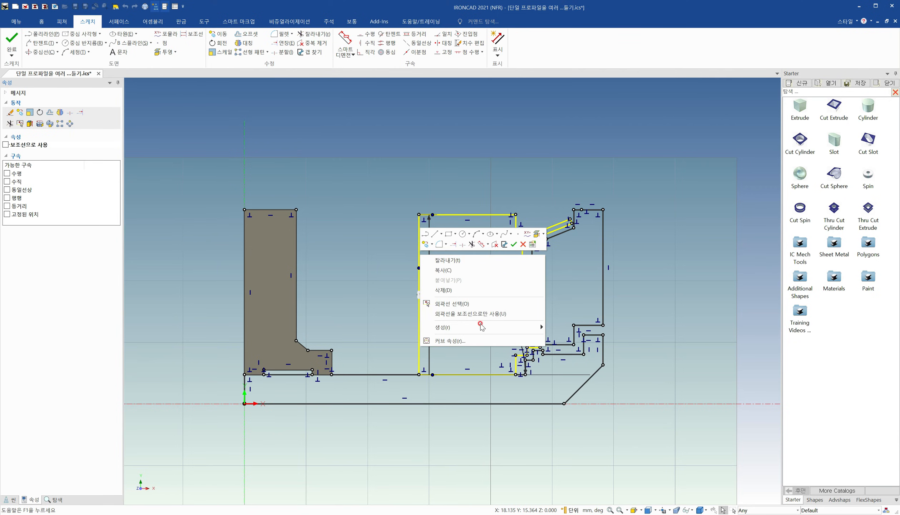
mouse_move(481, 326)
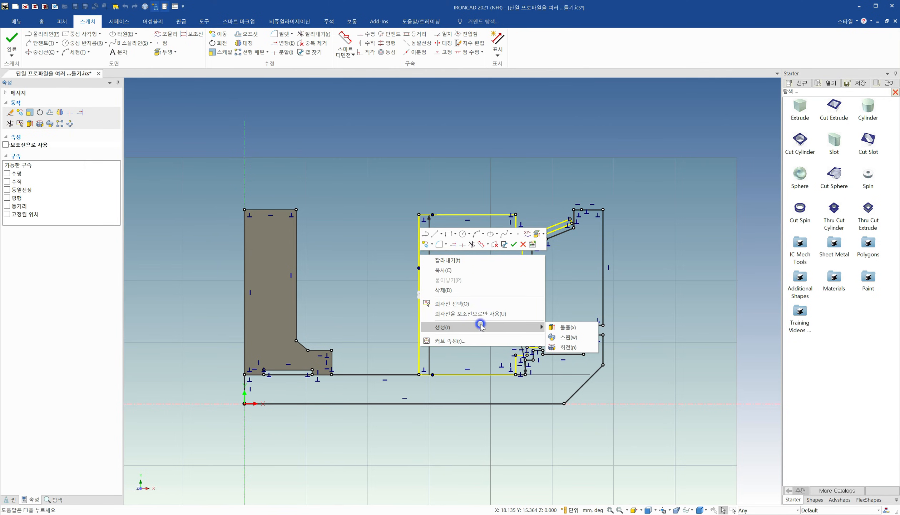
left_click(578, 329)
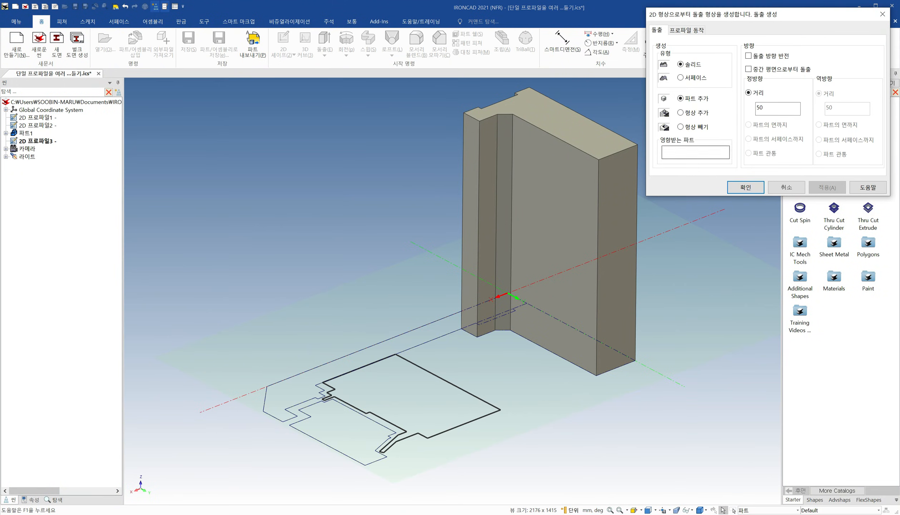
double_click(761, 108)
type("2")
left_click(699, 99)
left_click(753, 181)
left_click(745, 184)
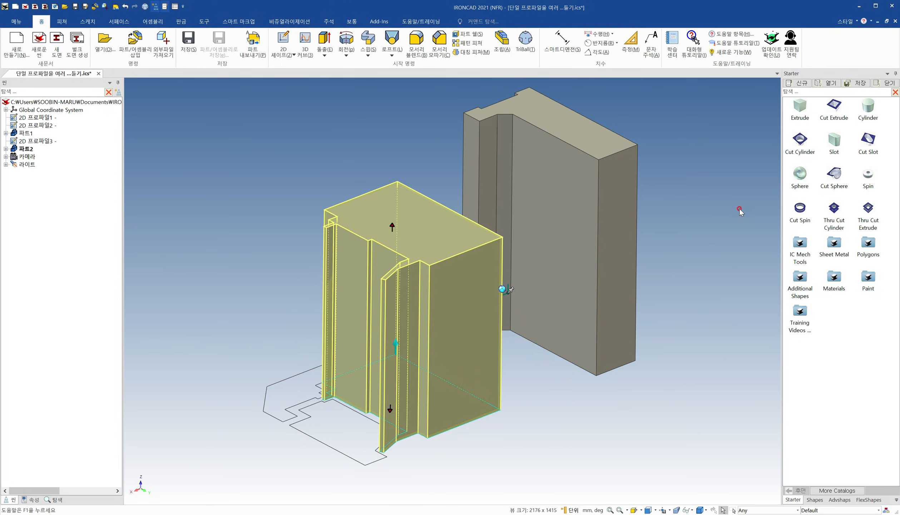
- Apply the Orange - Transparent paint to the newly extruded middle part
left_click(268, 302)
mouse_move(859, 270)
left_mouse_down()
mouse_move(472, 295)
mouse_move(453, 318)
mouse_move(459, 375)
left_mouse_up()
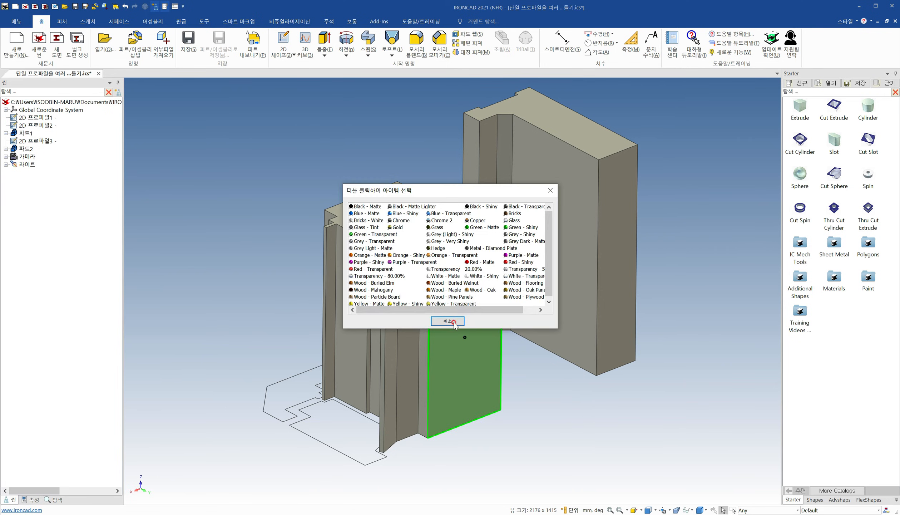
left_click(439, 255)
double_click(439, 255)
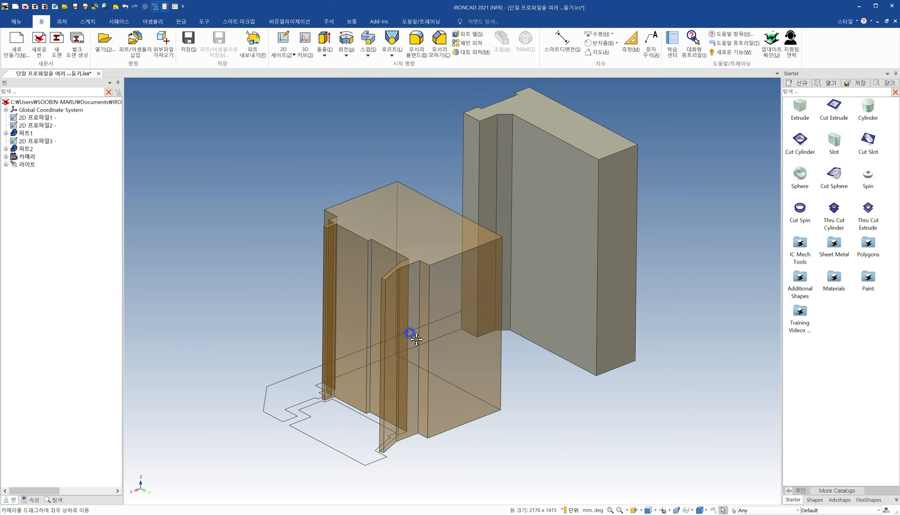
- Reopen the original 2D profile beside the orange part for sketch editing
middle_click_drag(394, 346, 428, 326)
scroll(466, 318, "up", 2)
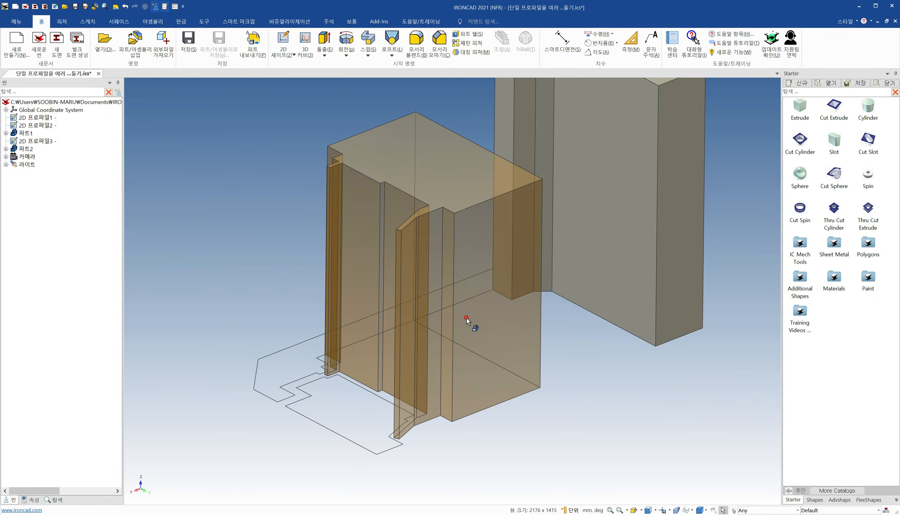
left_click(326, 428)
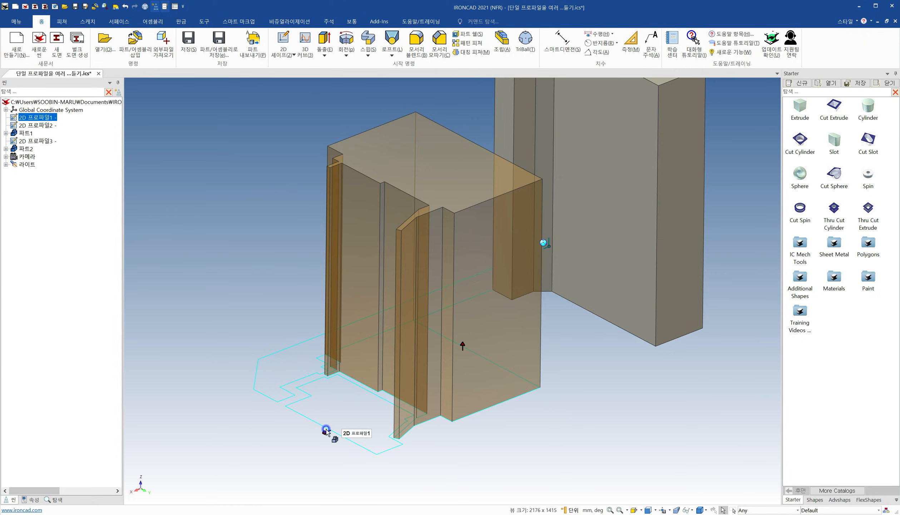
double_click(326, 430)
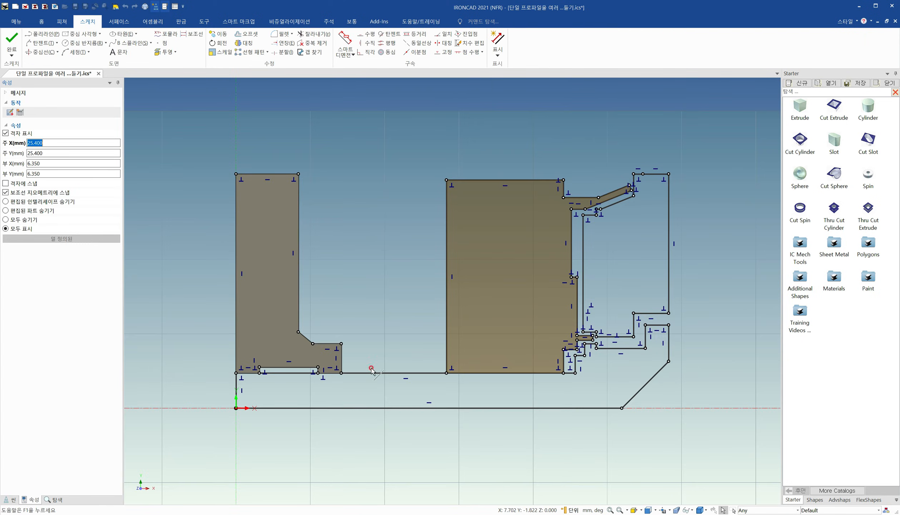
- Select the whole connected rightmost outline and extrude it as a new solid part
left_click(668, 244)
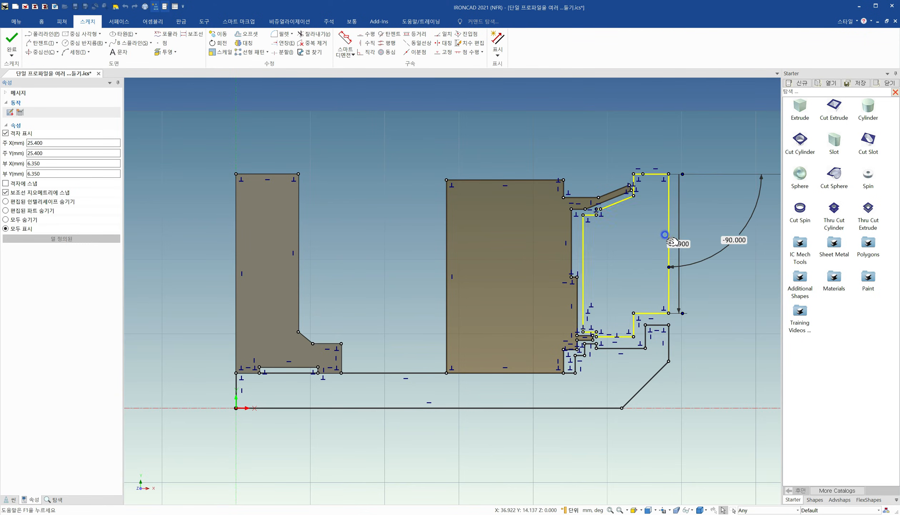
right_click(668, 264)
left_click(713, 335)
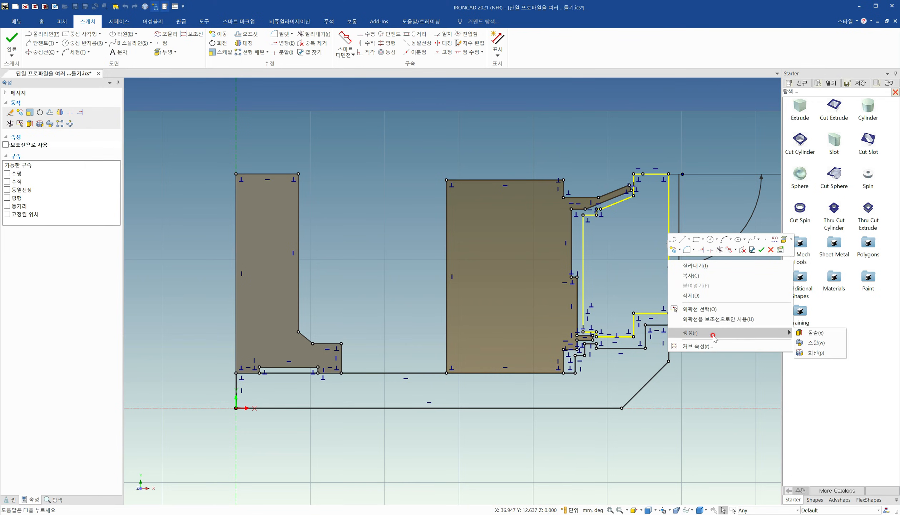
left_click(831, 332)
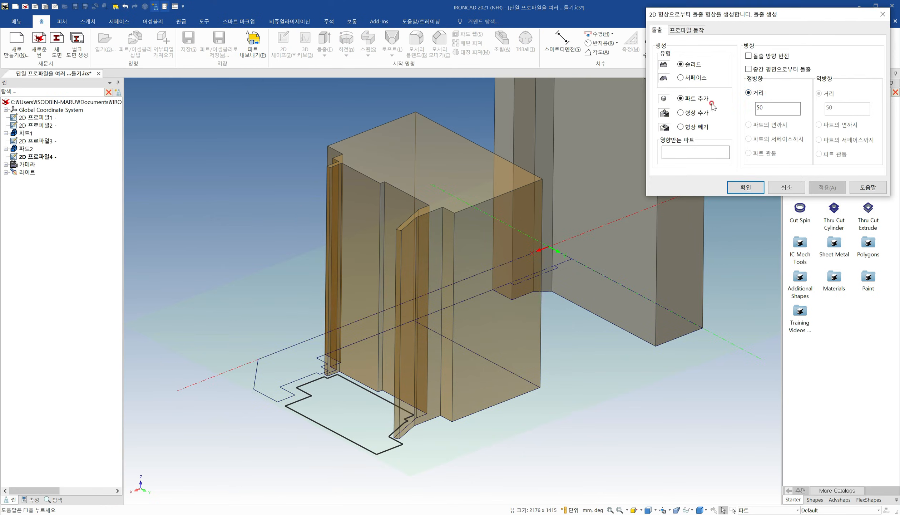
double_click(767, 109)
left_click(756, 187)
left_click(572, 417)
- Start an Extrude feature as a new independent part, using the original 2D profile as its section
middle_click_drag(417, 357, 236, 411, "shift")
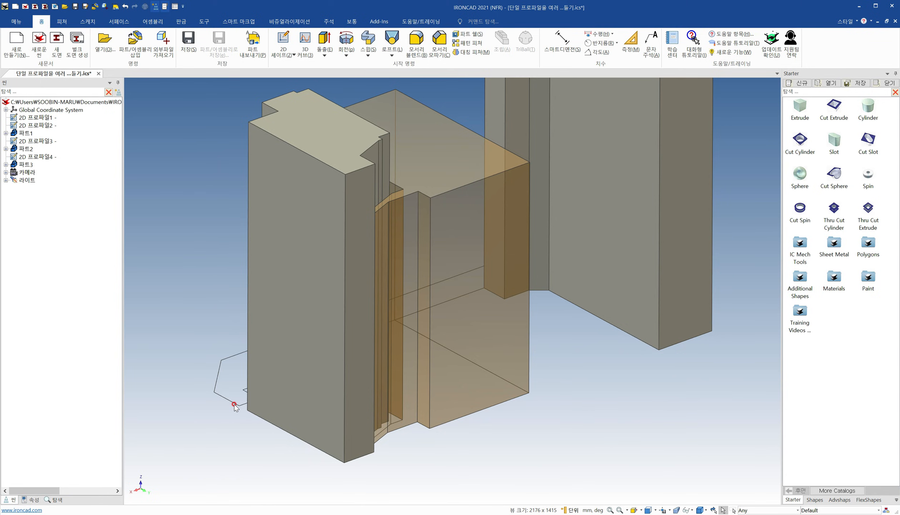
left_click(323, 39)
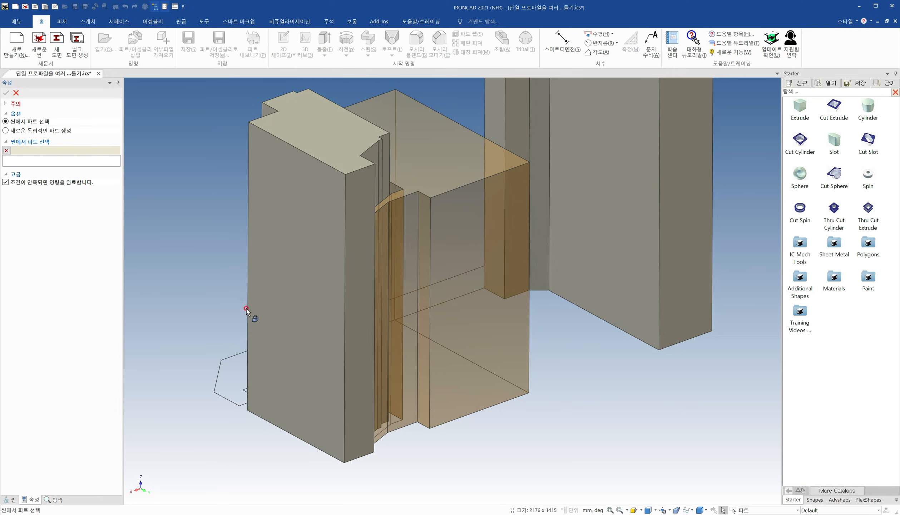
left_click(60, 130)
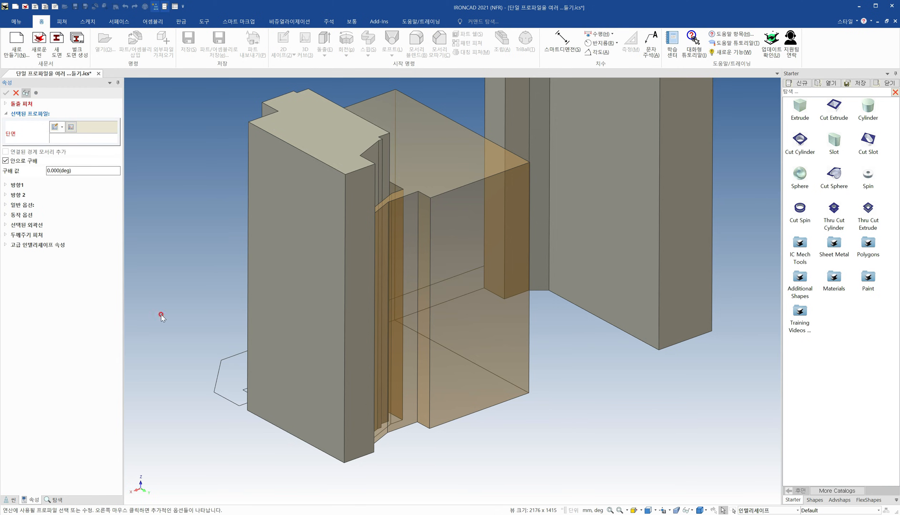
left_click(225, 397)
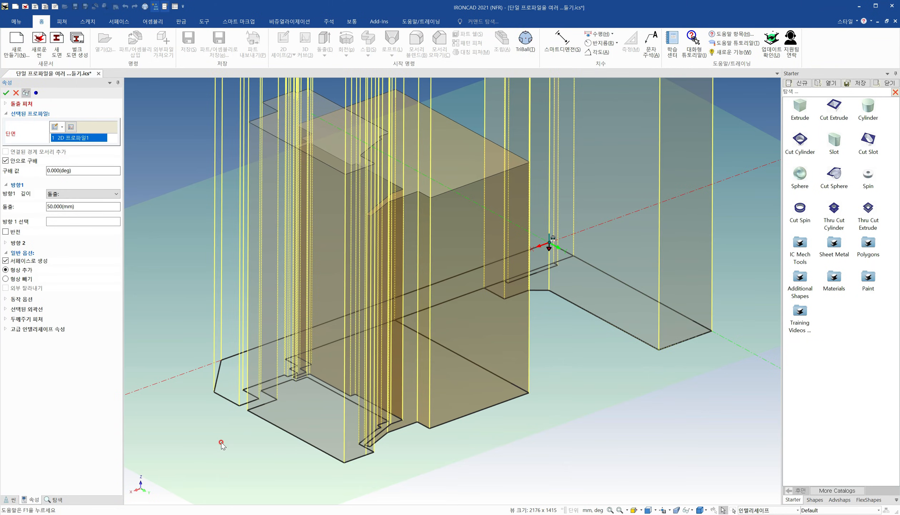
- Set the extrusion distance to 20 mm and turn off the create-as-surface option
scroll(439, 298, "up", 4)
scroll(439, 299, "down", 3)
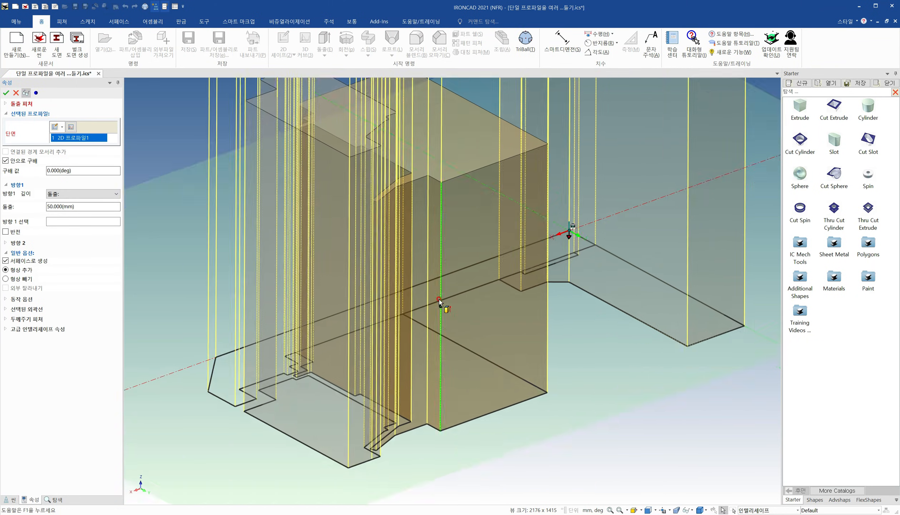
scroll(439, 299, "down", 3)
middle_click_drag(465, 272, 446, 354, "shift")
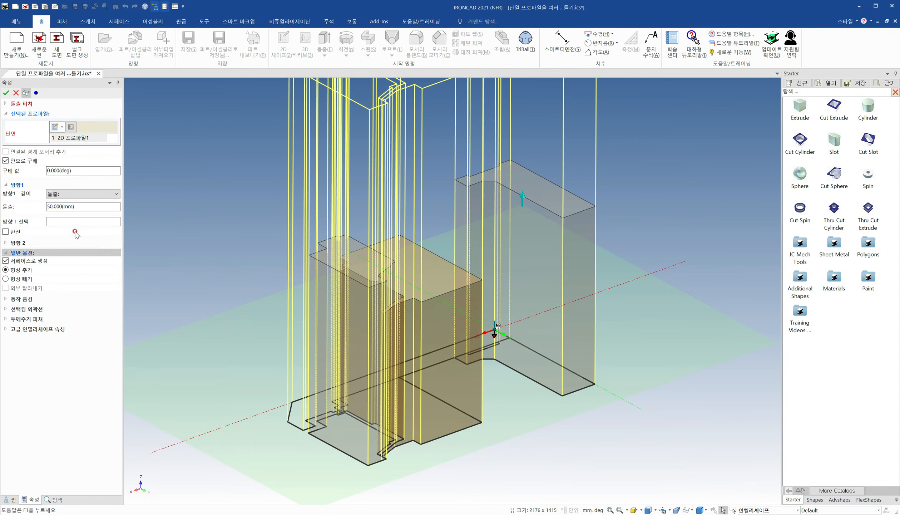
left_click(81, 207)
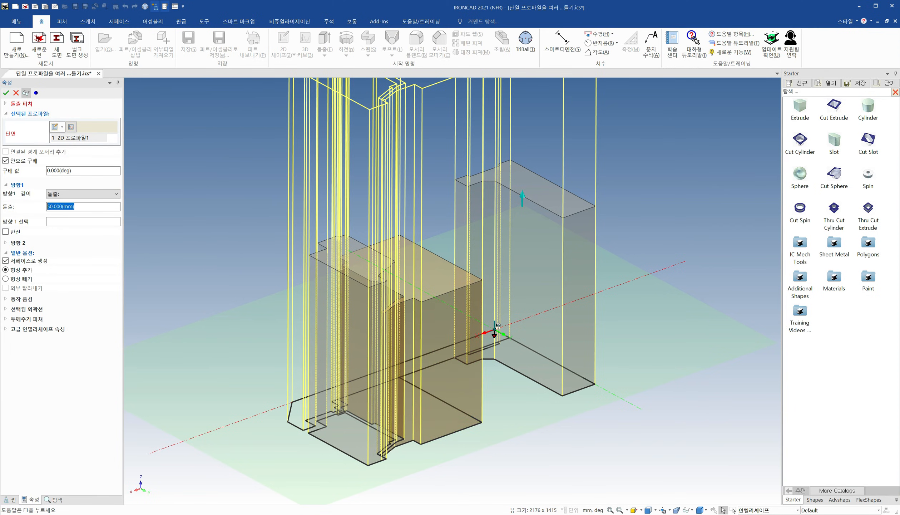
type("20")
left_click(37, 262)
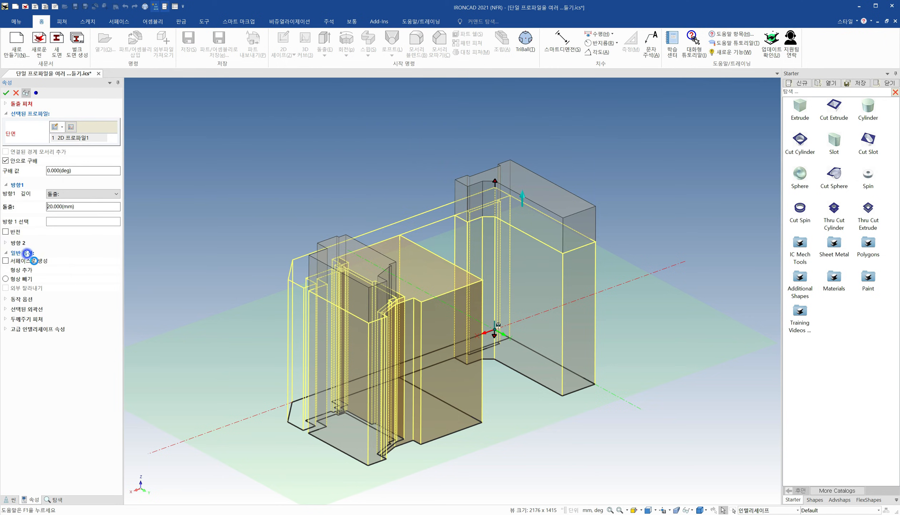
- Keep the extrusion linked to the existing profile and pick the slanted end curve of the base outline as the contour to extrude
left_click(34, 299)
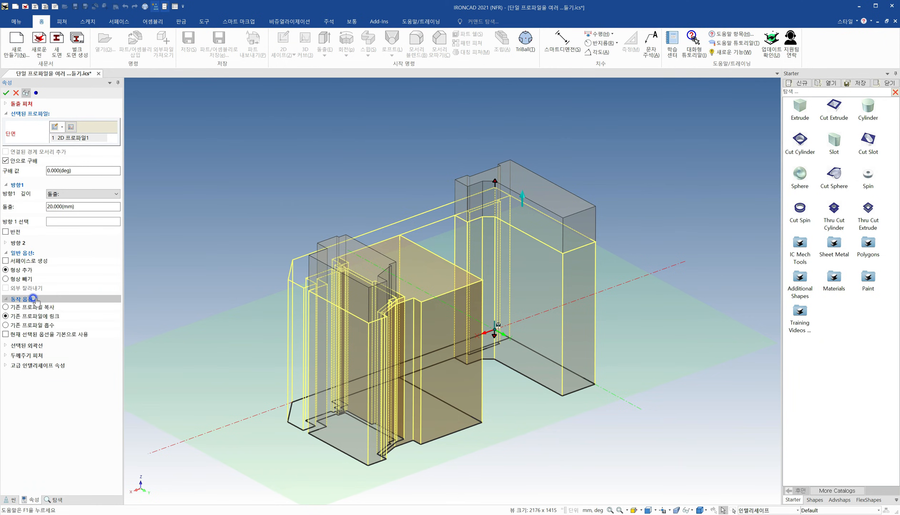
left_click(30, 316)
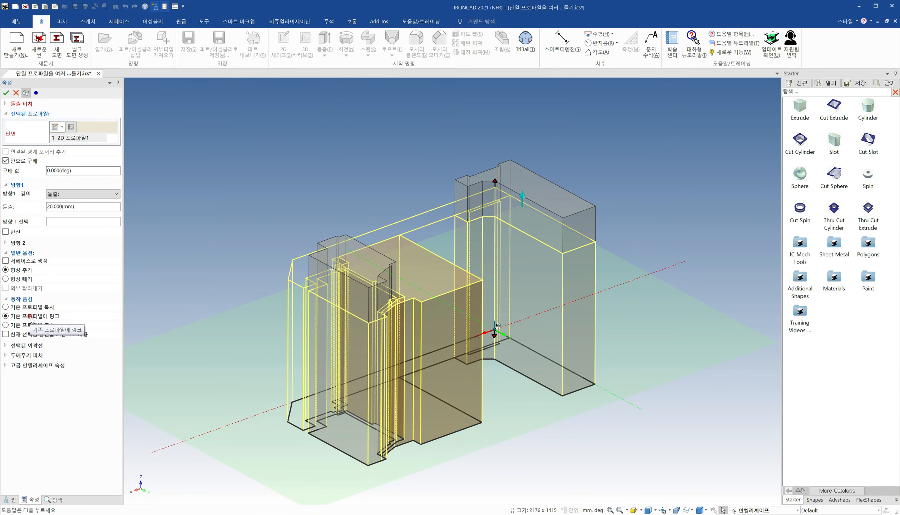
left_click(41, 346)
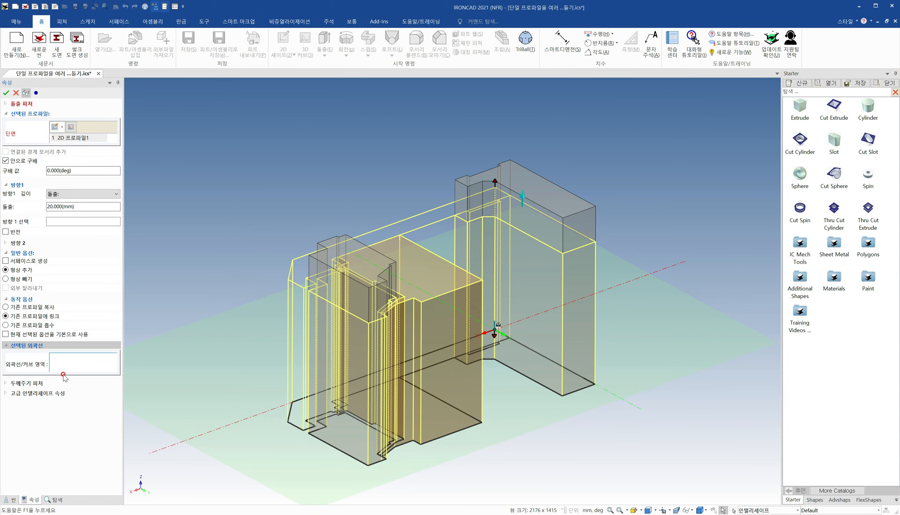
left_click(72, 365)
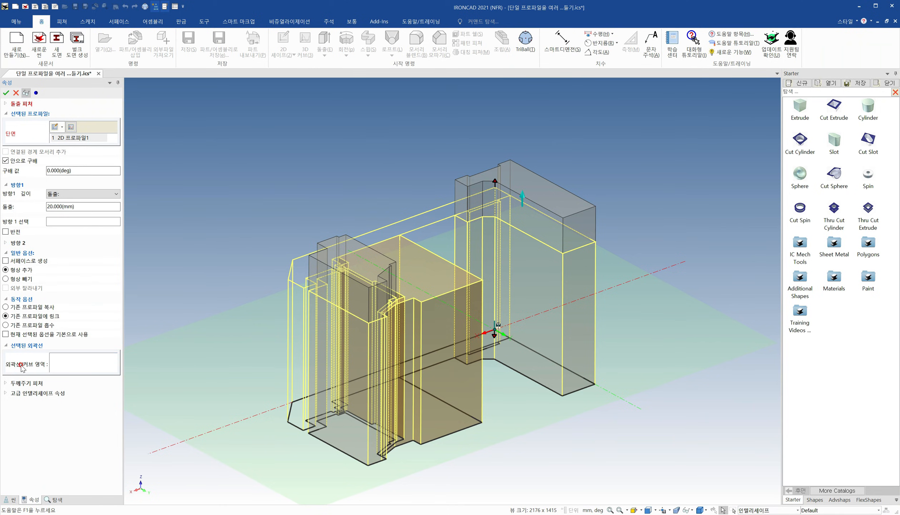
left_click(80, 366)
middle_click_drag(293, 430, 426, 414)
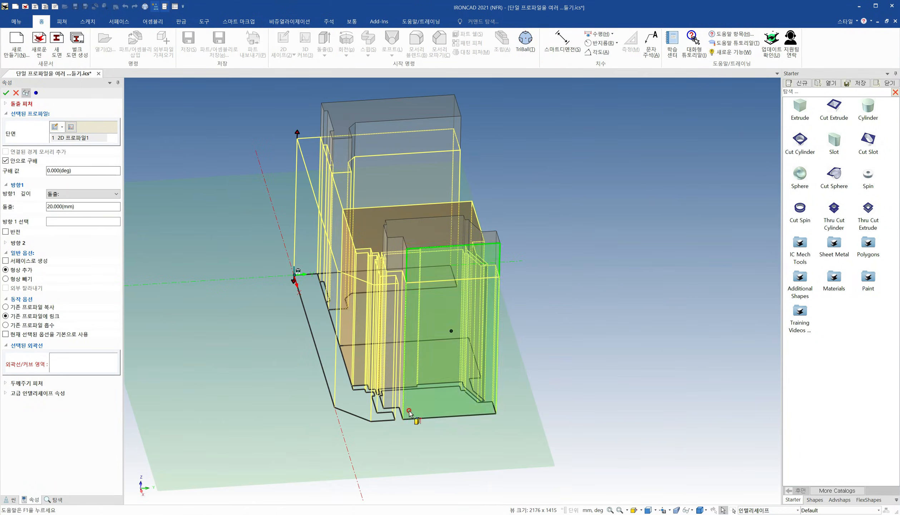
left_click(355, 417)
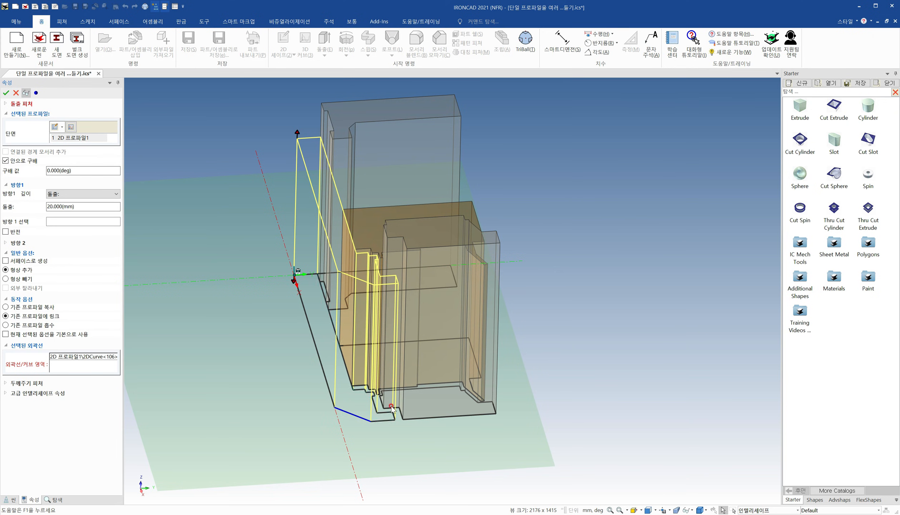
- Try to generate the base part from the selected contour and close the part regeneration report
middle_click_drag(200, 439, 165, 400)
middle_click_drag(415, 341, 427, 383, "shift")
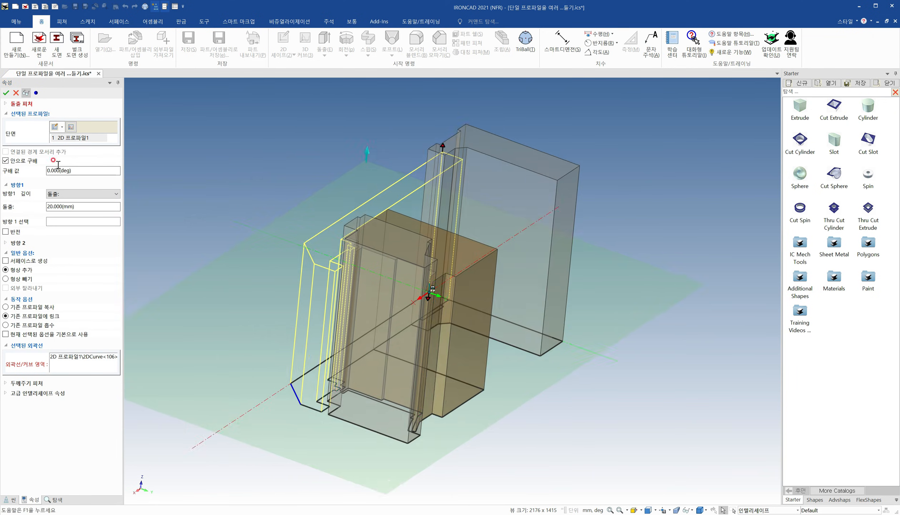
left_click(4, 94)
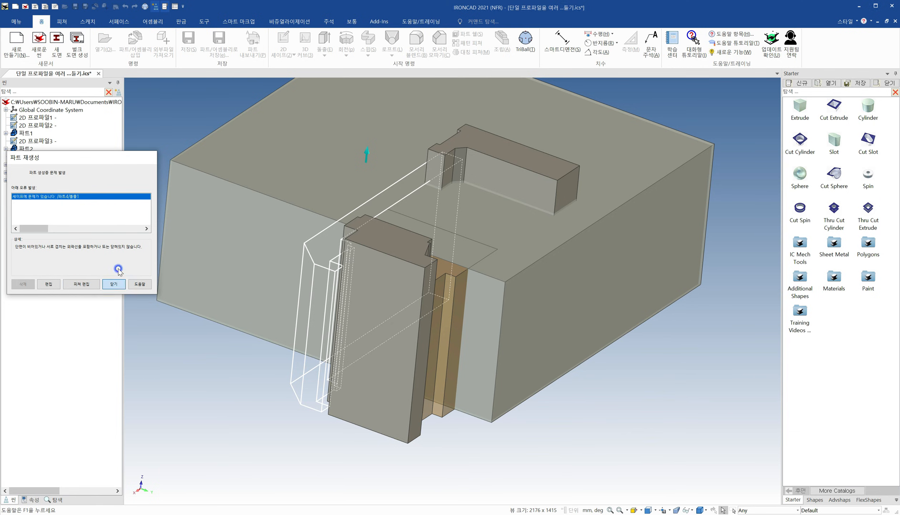
left_click(114, 284)
- Open the section of the new base part's extrusion for editing, accepting that its link to the 2D profile is released
left_click(5, 172)
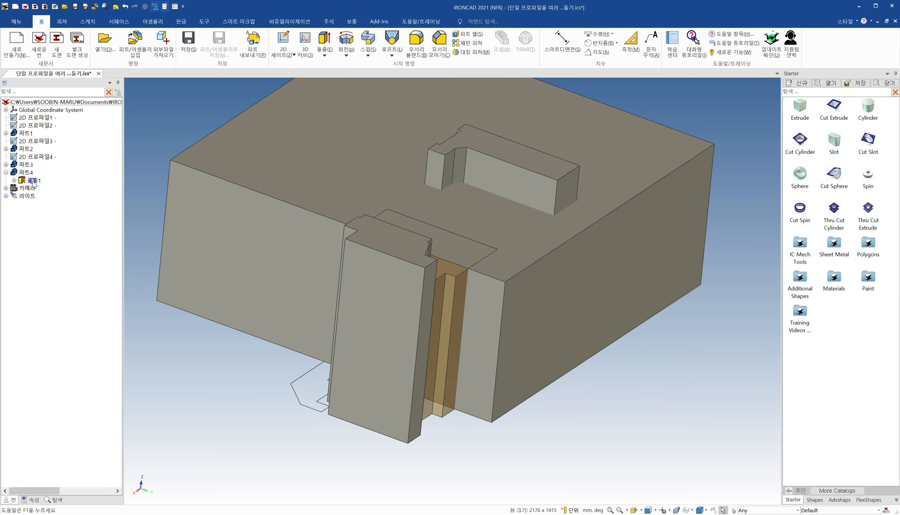
left_click(33, 180)
right_click(33, 181)
left_click(86, 202)
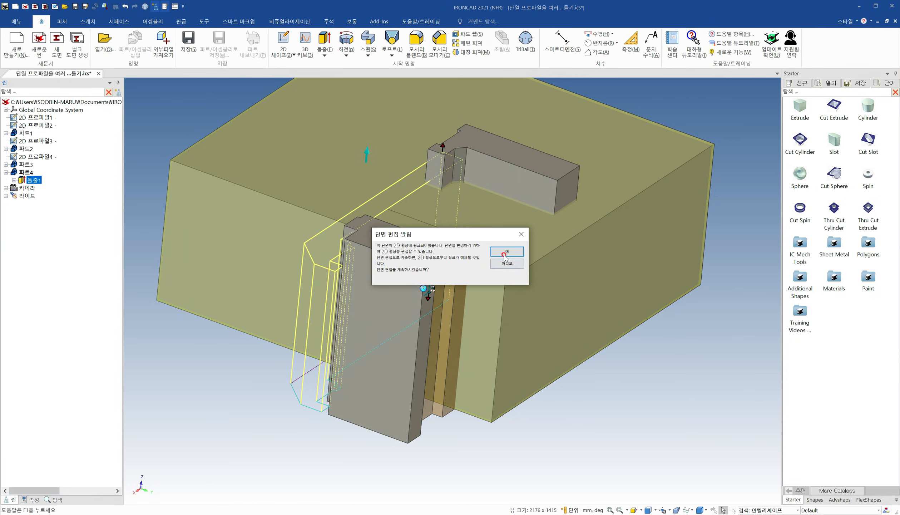
left_click(504, 254)
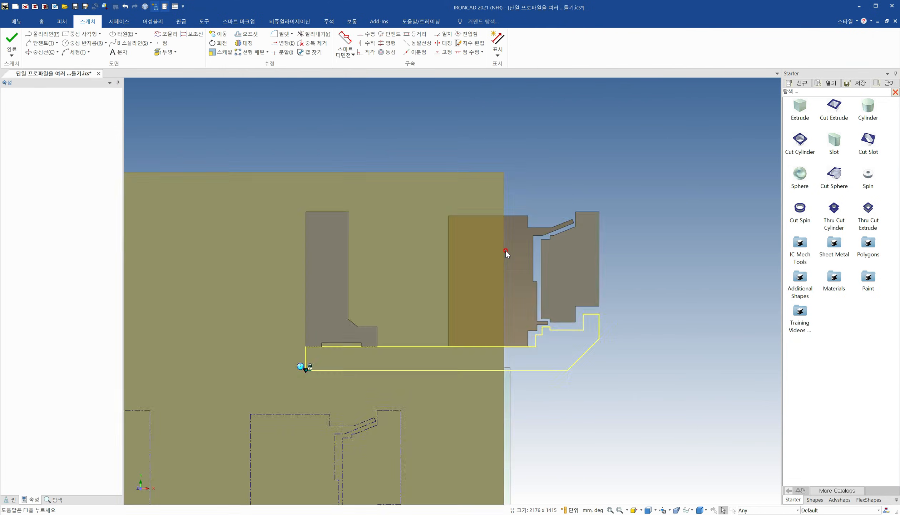
- Switch the sketch display option to hide the edited part
scroll(487, 336, "down", 1)
scroll(486, 336, "up", 5)
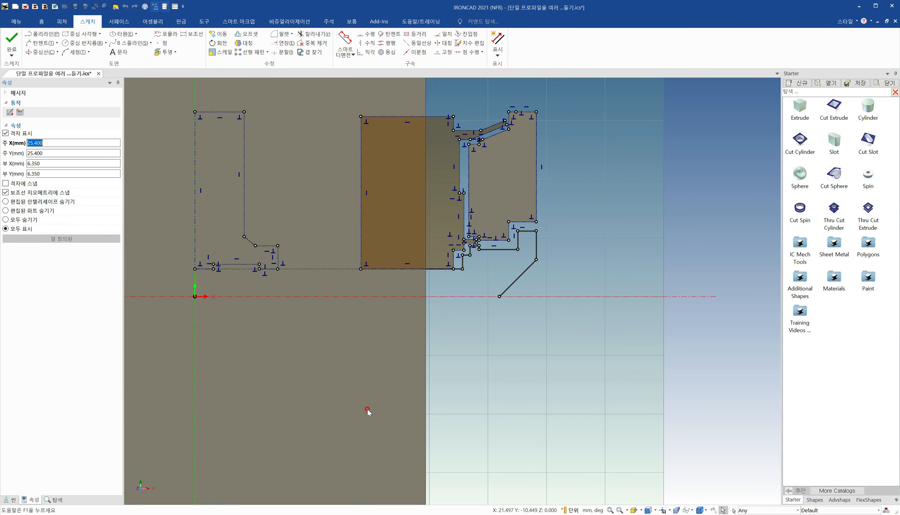
left_click(7, 211)
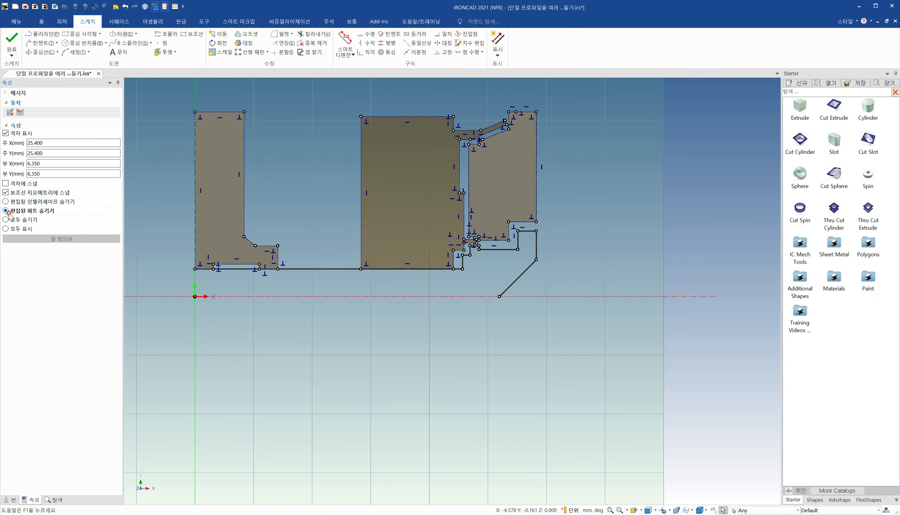
- Run duplicate-curve removal on all curves of the base part's section sketch and dismiss the message
middle_click_drag(390, 341, 424, 351, "shift")
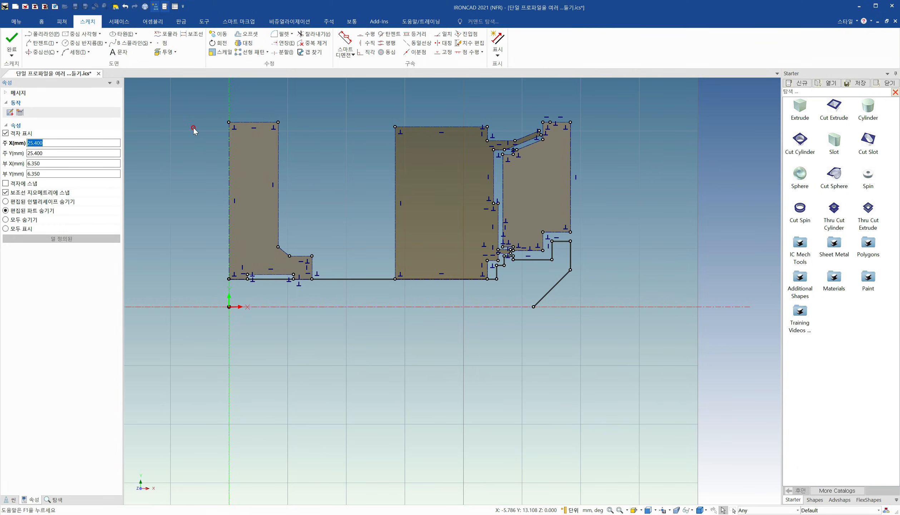
key("ctrl+a")
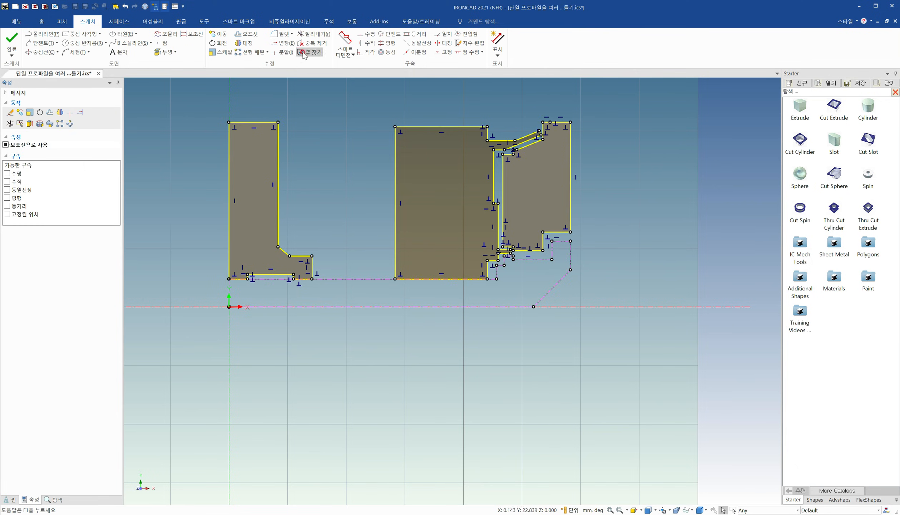
left_click(311, 44)
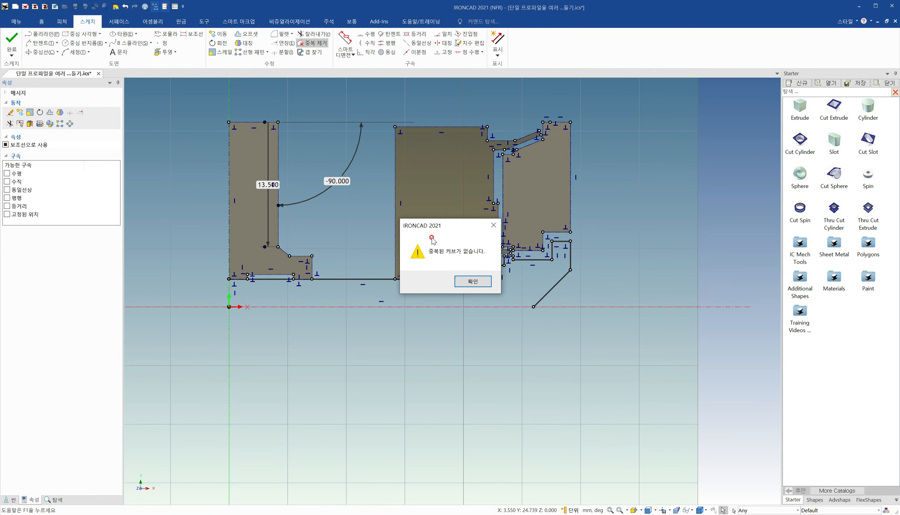
left_click(465, 281)
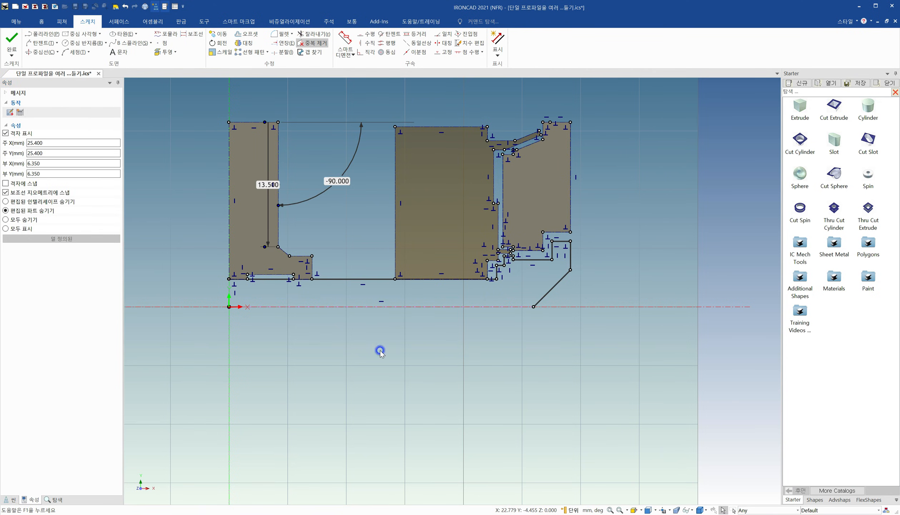
- Connect the open outline corner at the sketch origin and finish the section sketch to regenerate the base part
key("Tab")
scroll(236, 313, "up", 5)
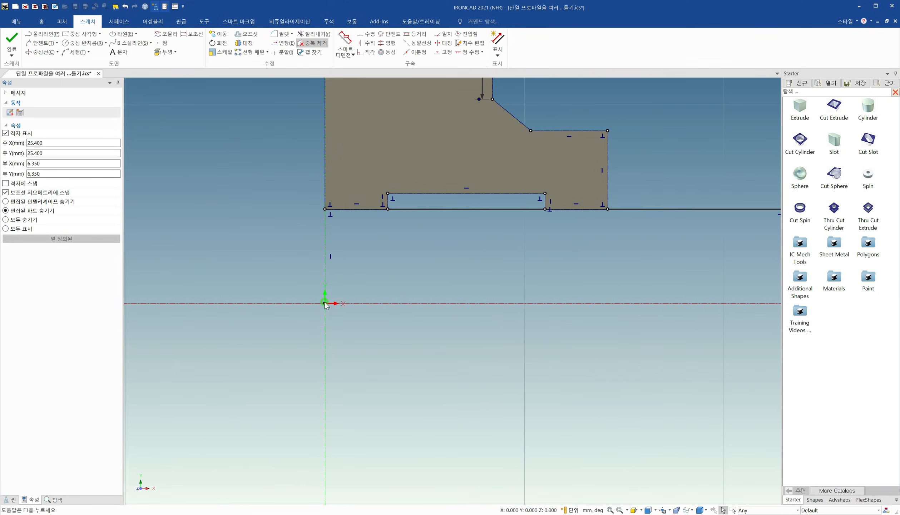
right_click(325, 304)
left_click(363, 305)
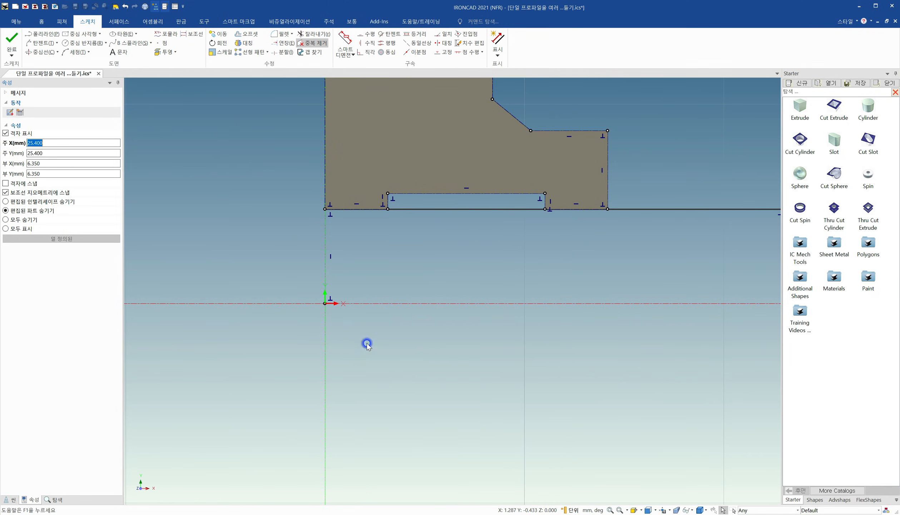
scroll(392, 320, "down", 4)
middle_click_drag(507, 333, 359, 338, "shift")
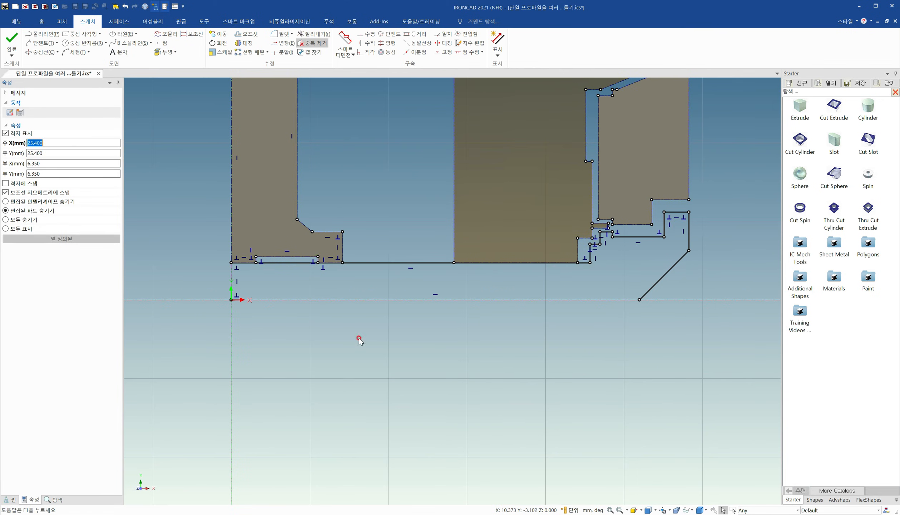
left_click(21, 43)
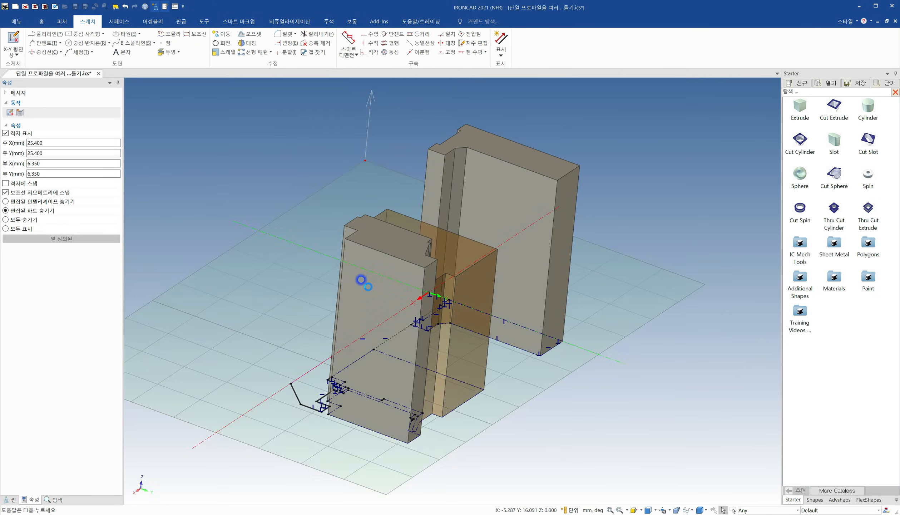
- Resize the extrusion heights of the front grey part and the rear part so their top faces align with the base part
left_click(211, 317)
middle_click_drag(342, 363, 304, 368)
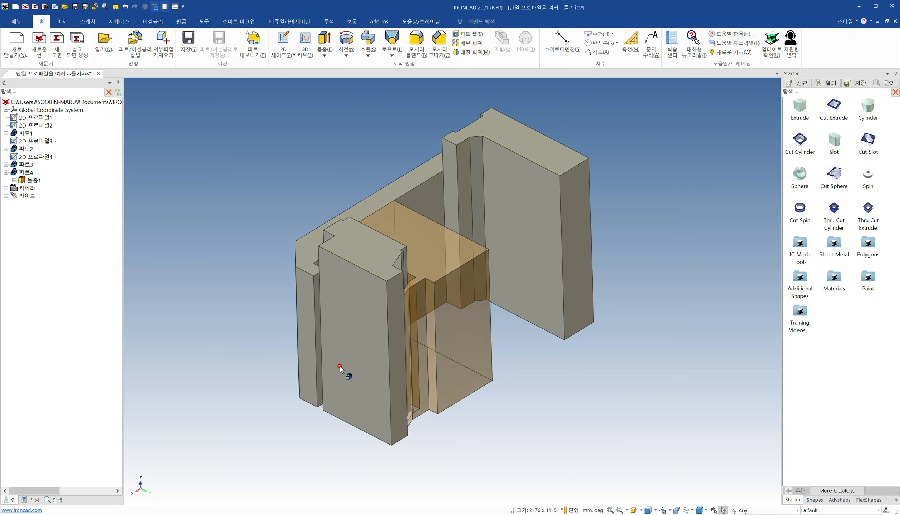
left_click(351, 360)
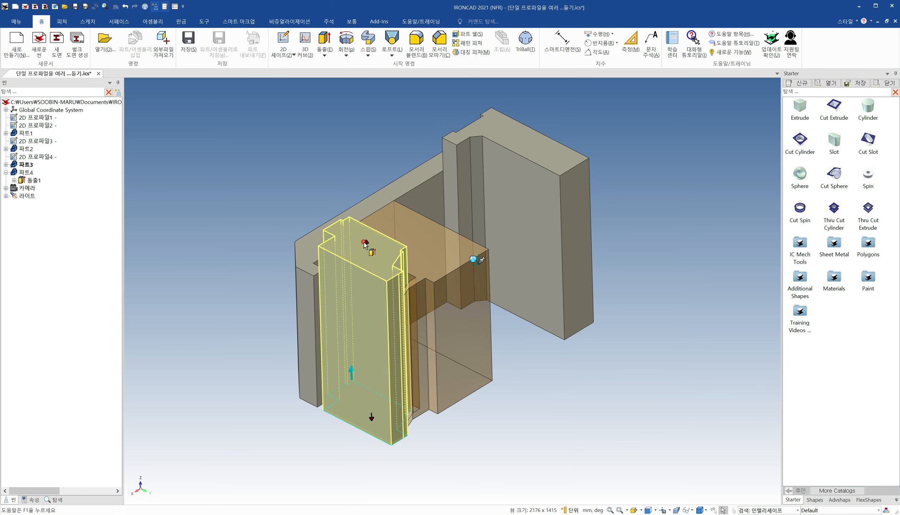
left_click_drag(368, 231, 412, 181)
left_click(538, 157)
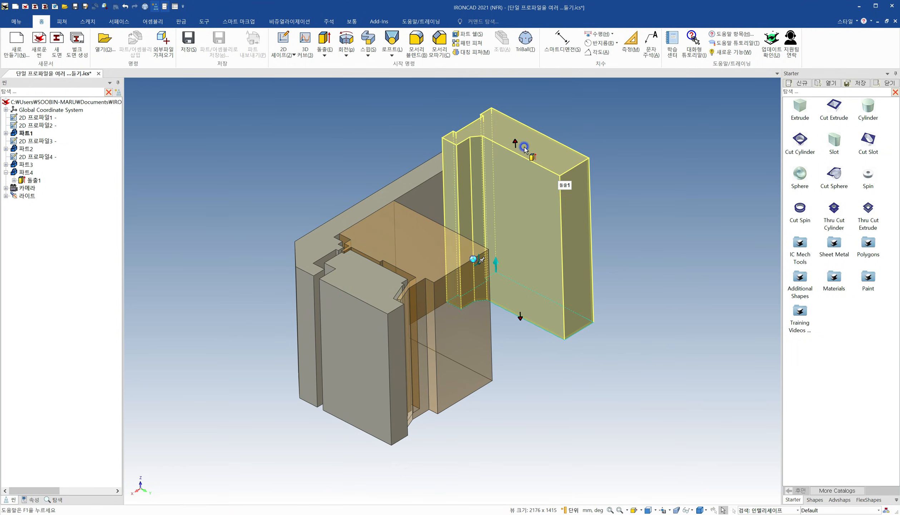
left_click_drag(517, 141, 421, 173)
left_click(289, 184)
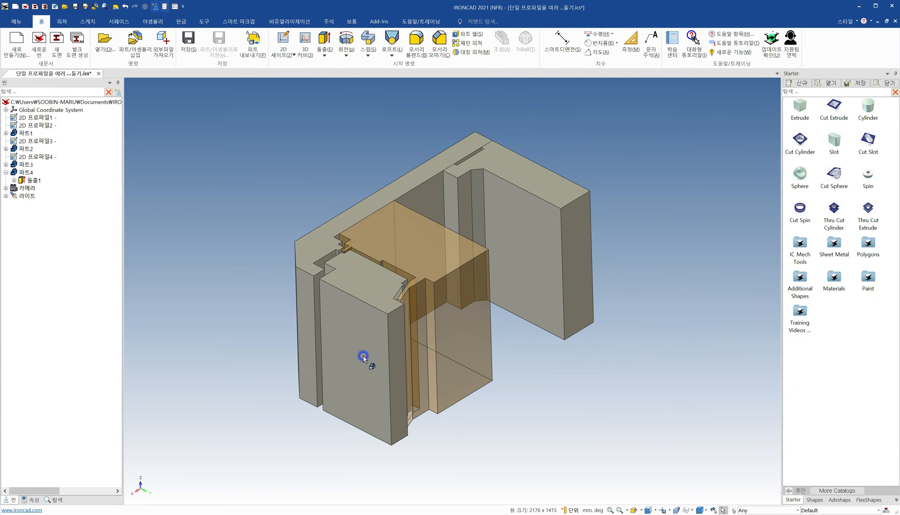
- Apply the Chrome 2 material to the rear part and the Gold material to the base part
middle_click_drag(428, 356, 379, 358, "shift")
mouse_move(864, 284)
left_mouse_down()
mouse_move(495, 268)
mouse_move(466, 302)
left_mouse_up()
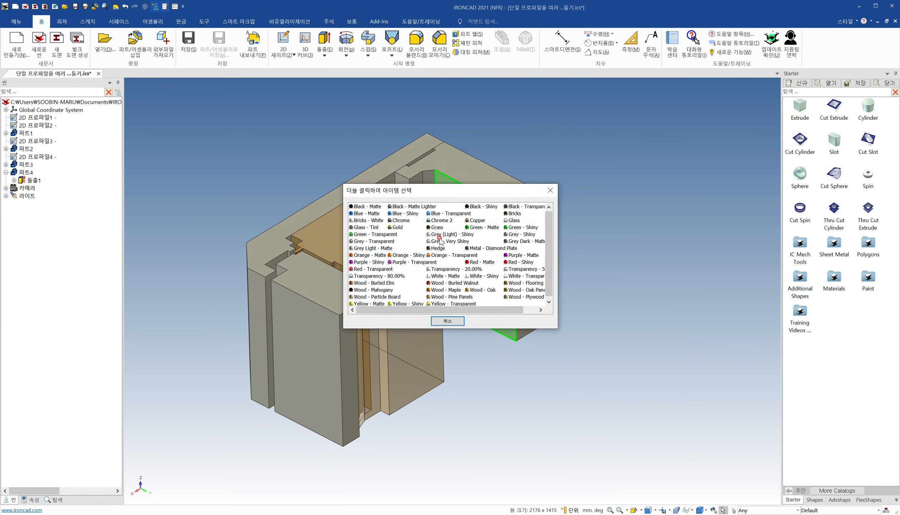
double_click(435, 221)
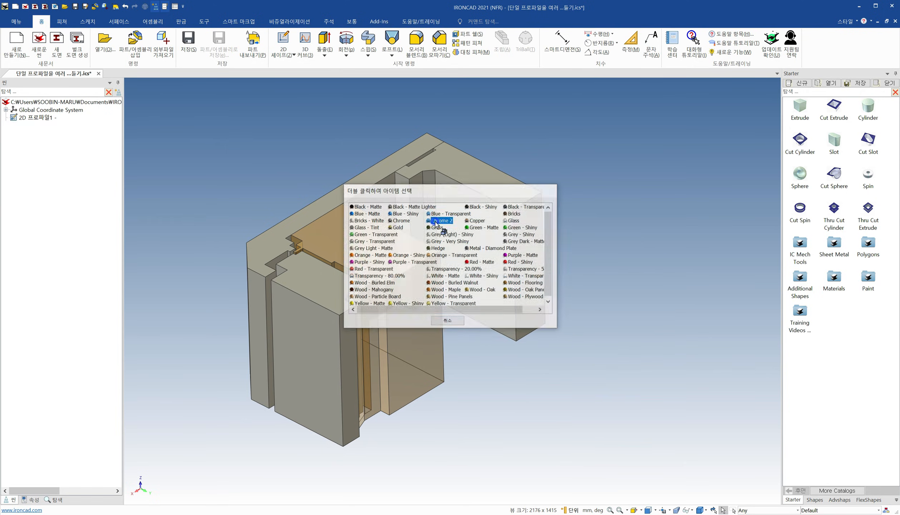
mouse_move(869, 280)
left_mouse_down()
mouse_move(482, 262)
mouse_move(379, 201)
mouse_move(422, 276)
left_mouse_up()
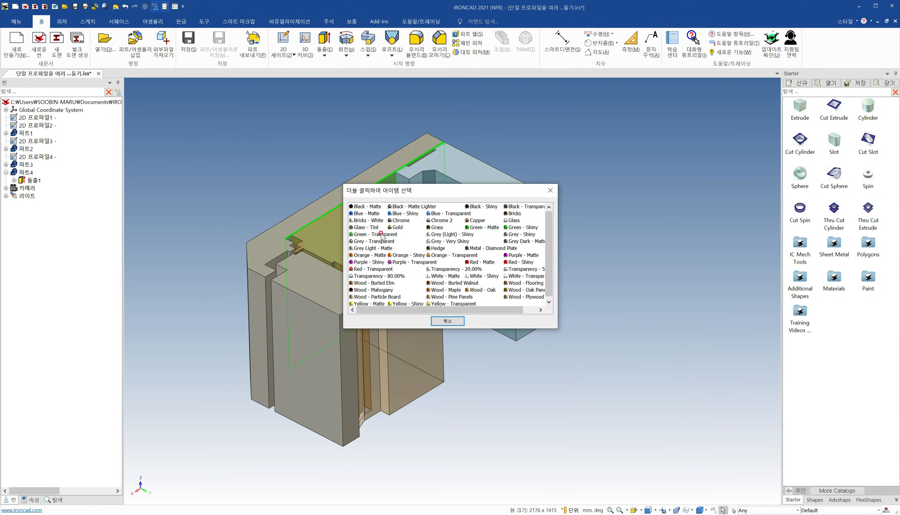
double_click(395, 227)
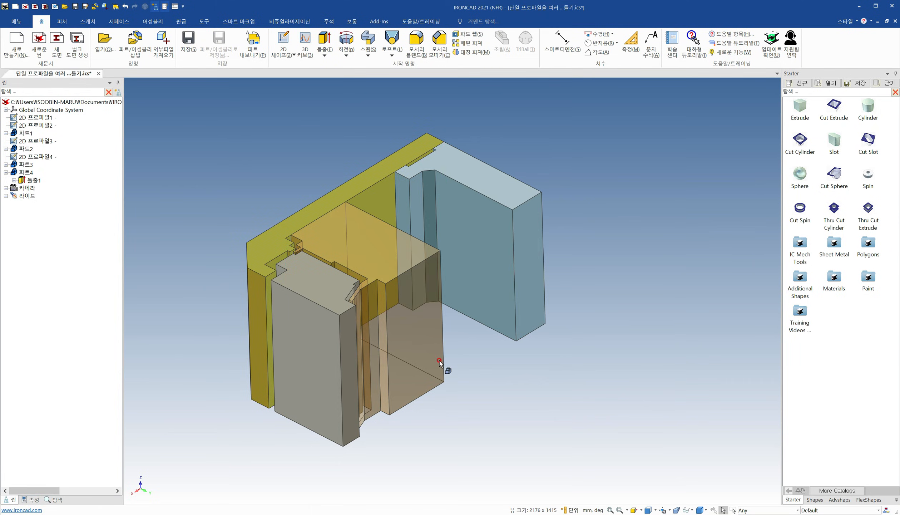
- Make the transparent orange part opaque through its SmartPaint properties
left_click(413, 370)
right_click(413, 371)
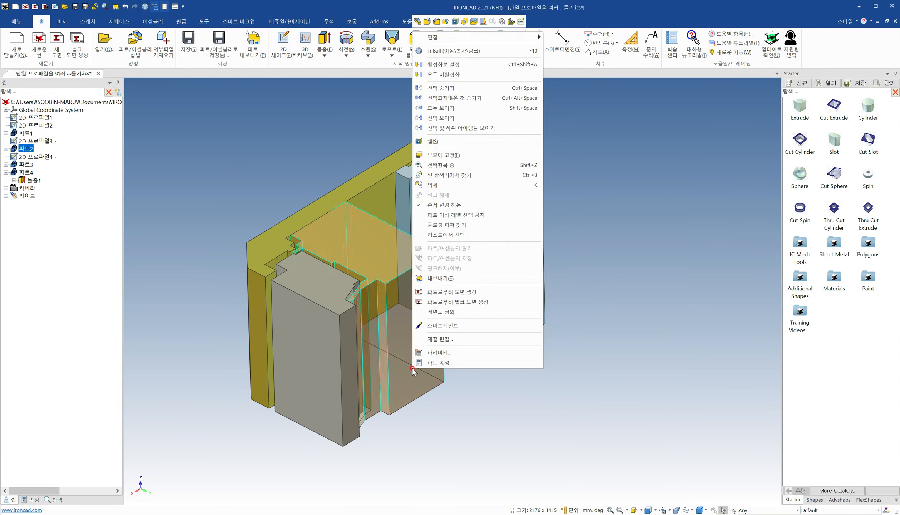
left_click(467, 325)
left_click(408, 222)
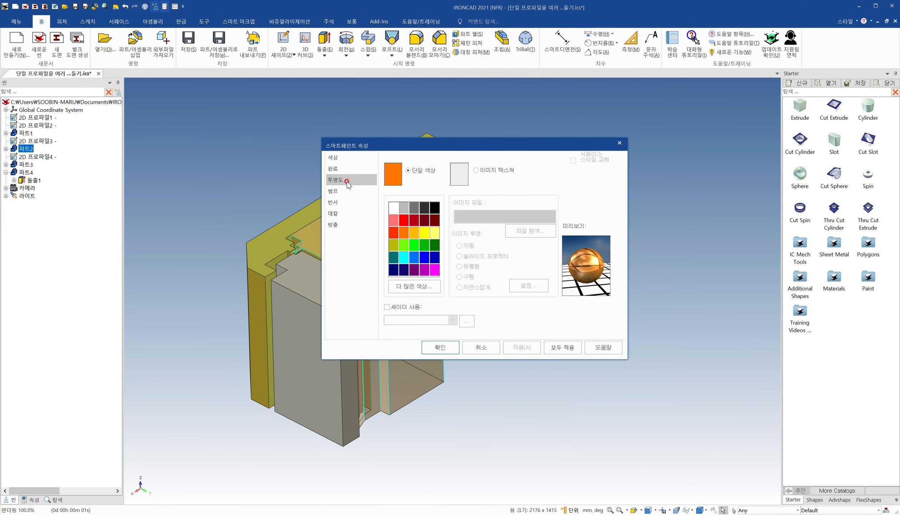
left_click(350, 180)
left_click(441, 347)
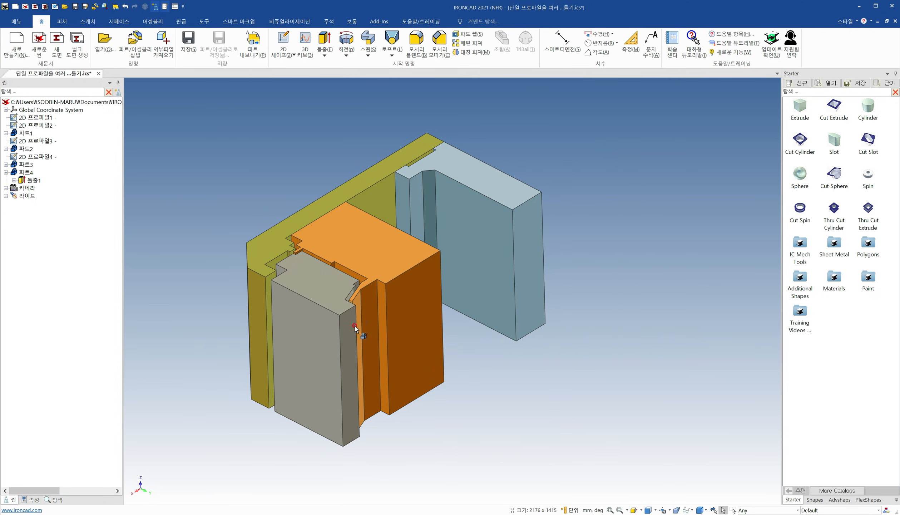
- Delete the four standalone 2D profiles (2D 프로파일1 to 2D 프로파일4) from the scene
left_click(28, 117)
left_click(34, 125, "ctrl")
left_click(38, 149)
left_click(38, 118)
left_click(40, 125, "ctrl")
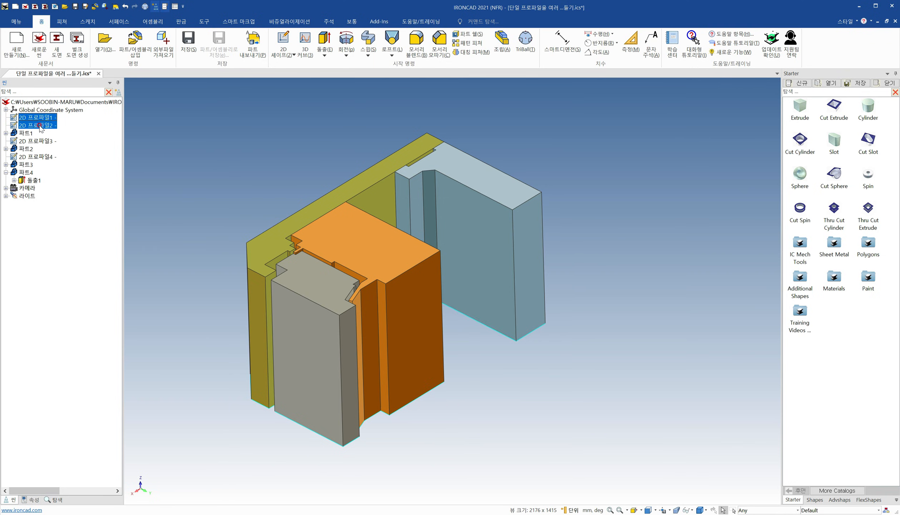
key("Delete")
left_click(40, 126)
key("Delete")
left_click(44, 134)
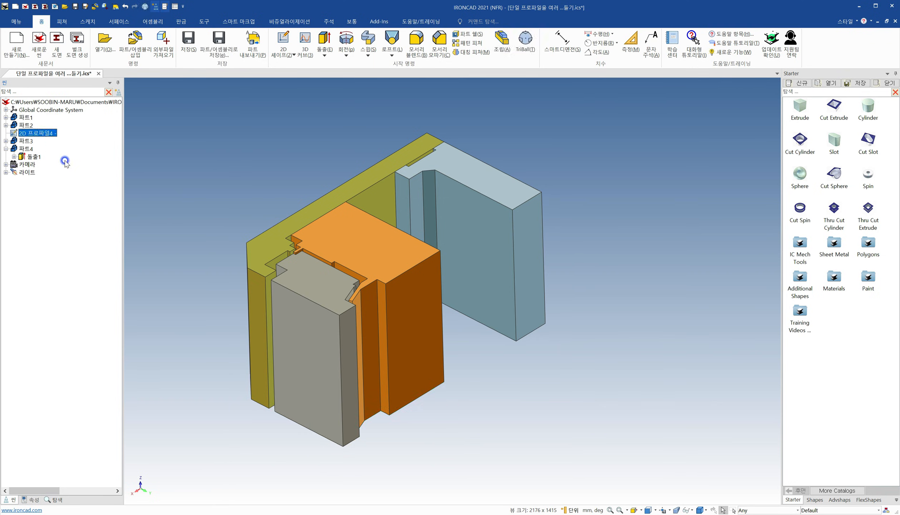
key("Delete")
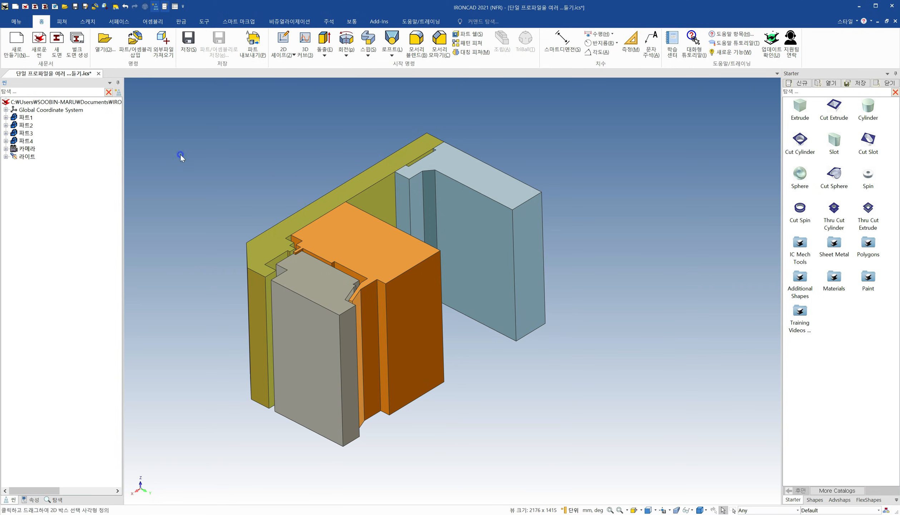
- Combine all four extruded parts into one assembly
left_click(257, 242)
left_click(319, 326, "ctrl")
left_click(366, 254, "ctrl")
left_click(460, 204, "ctrl")
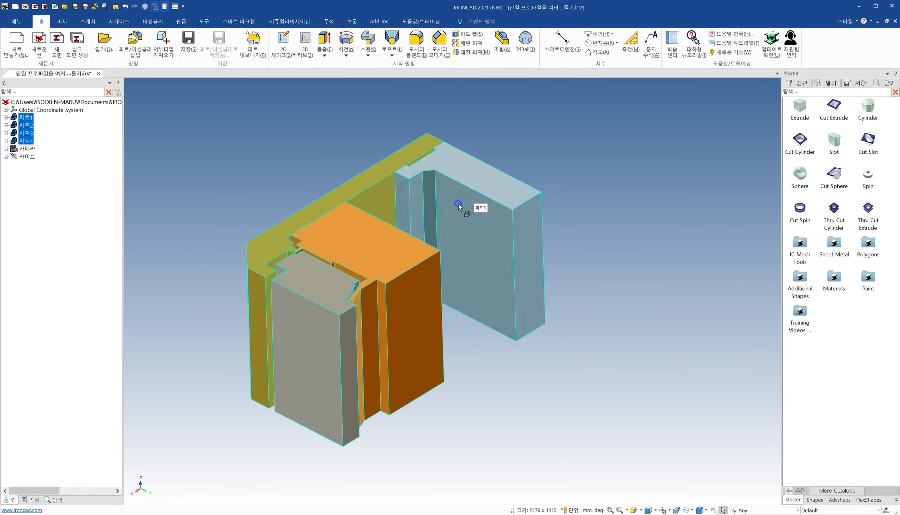
right_click(467, 236)
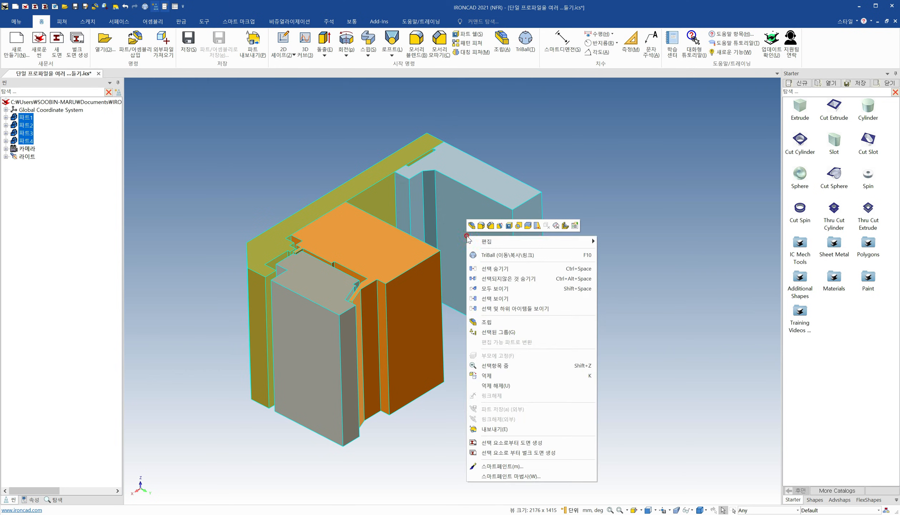
left_click(534, 325)
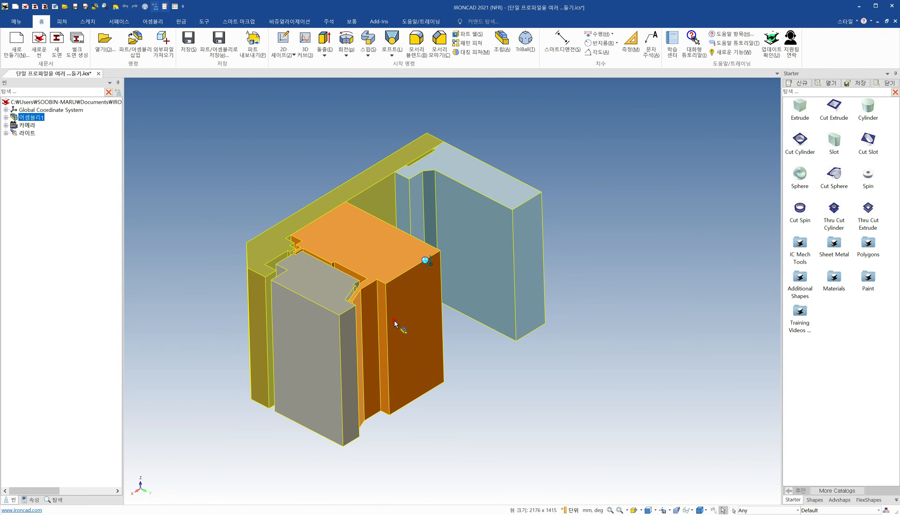
mouse_move(388, 324)
middle_mouse_down()
mouse_move(398, 316)
mouse_move(387, 326)
middle_mouse_up()
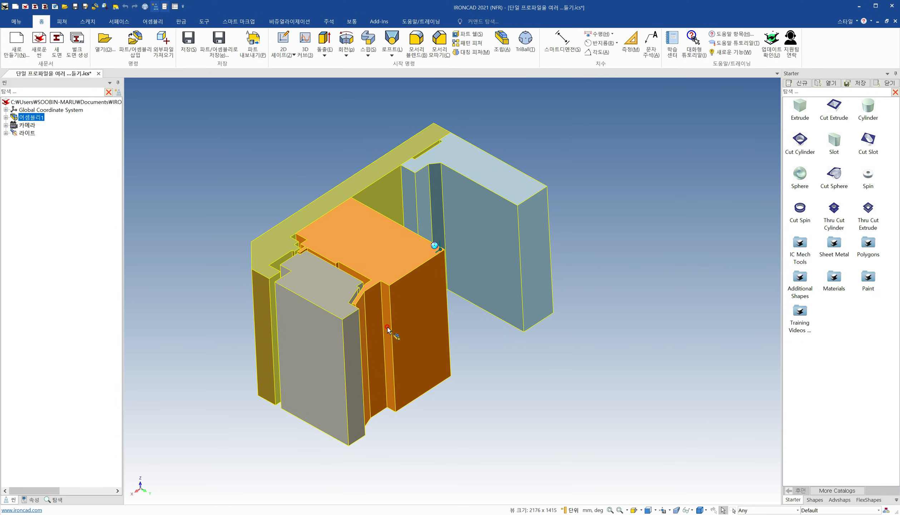
middle_click_drag(333, 310, 328, 289)
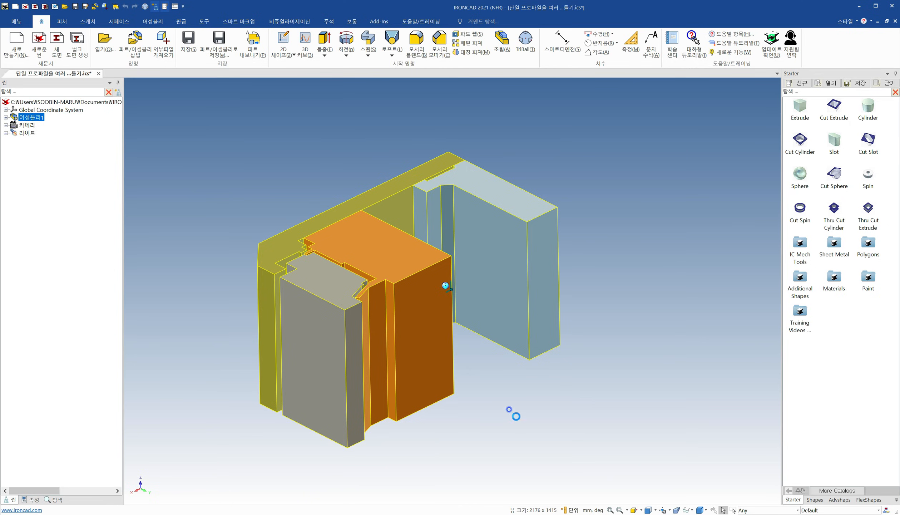